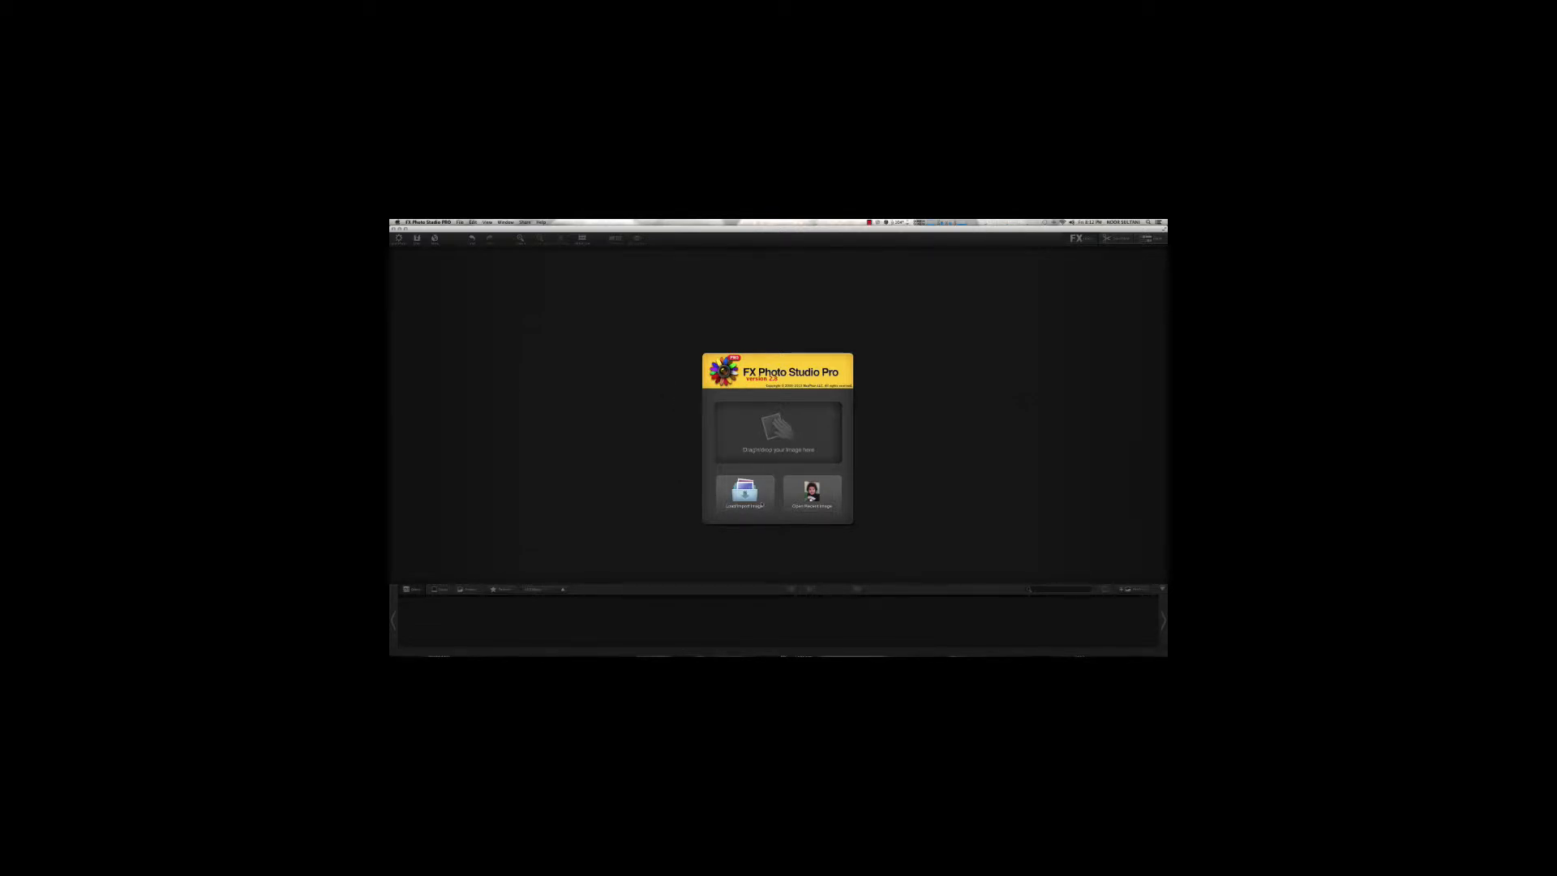
# Load the JPG photo of the curly-haired child from the Pictures folder
pyautogui.click(745, 498)
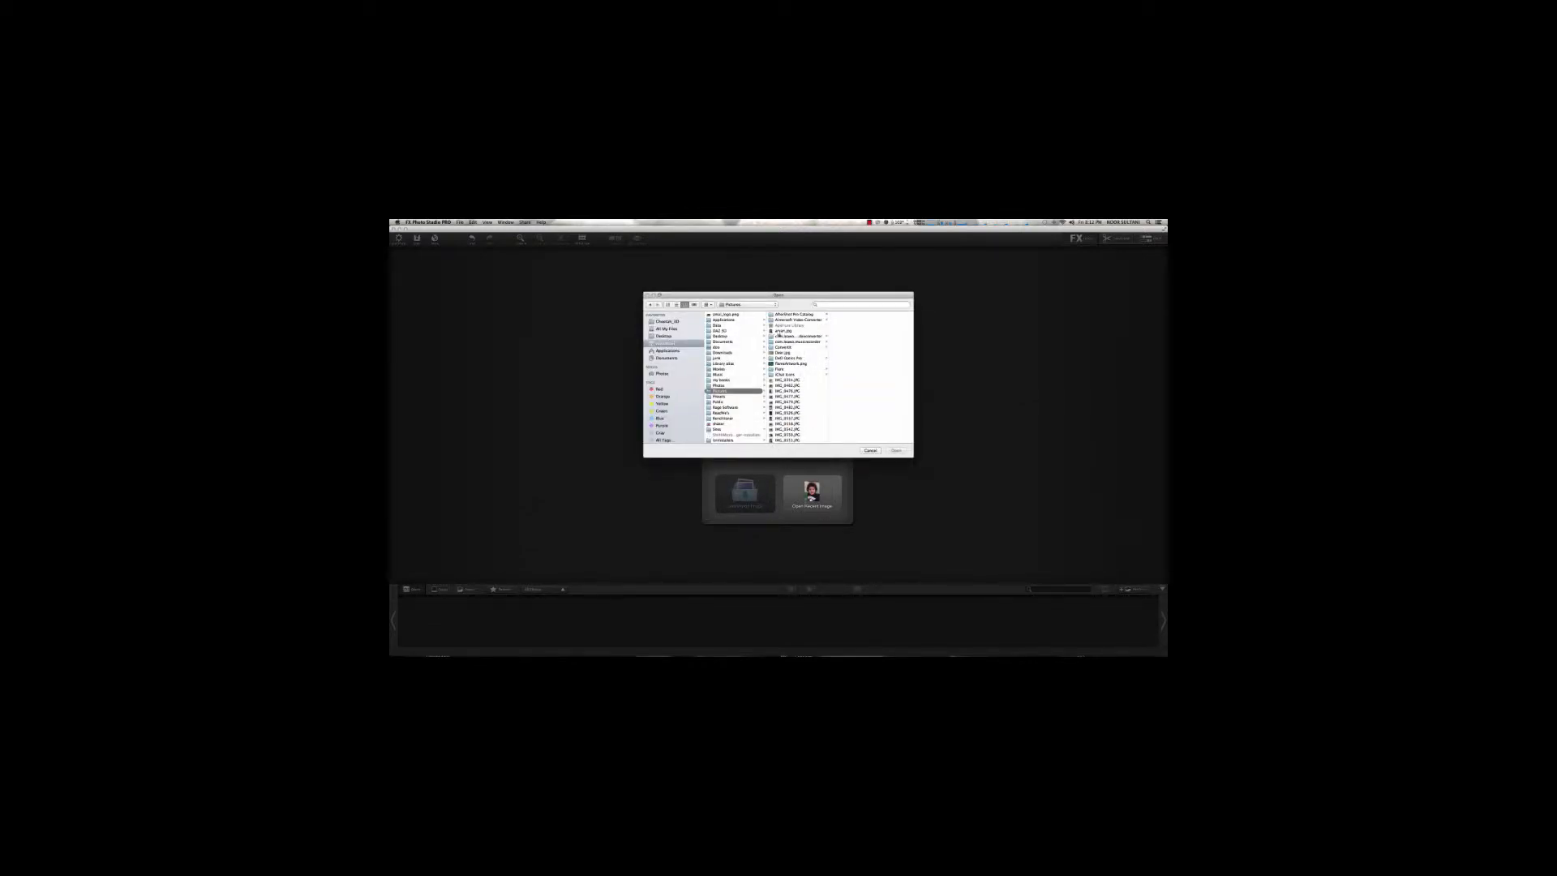
pyautogui.click(779, 331)
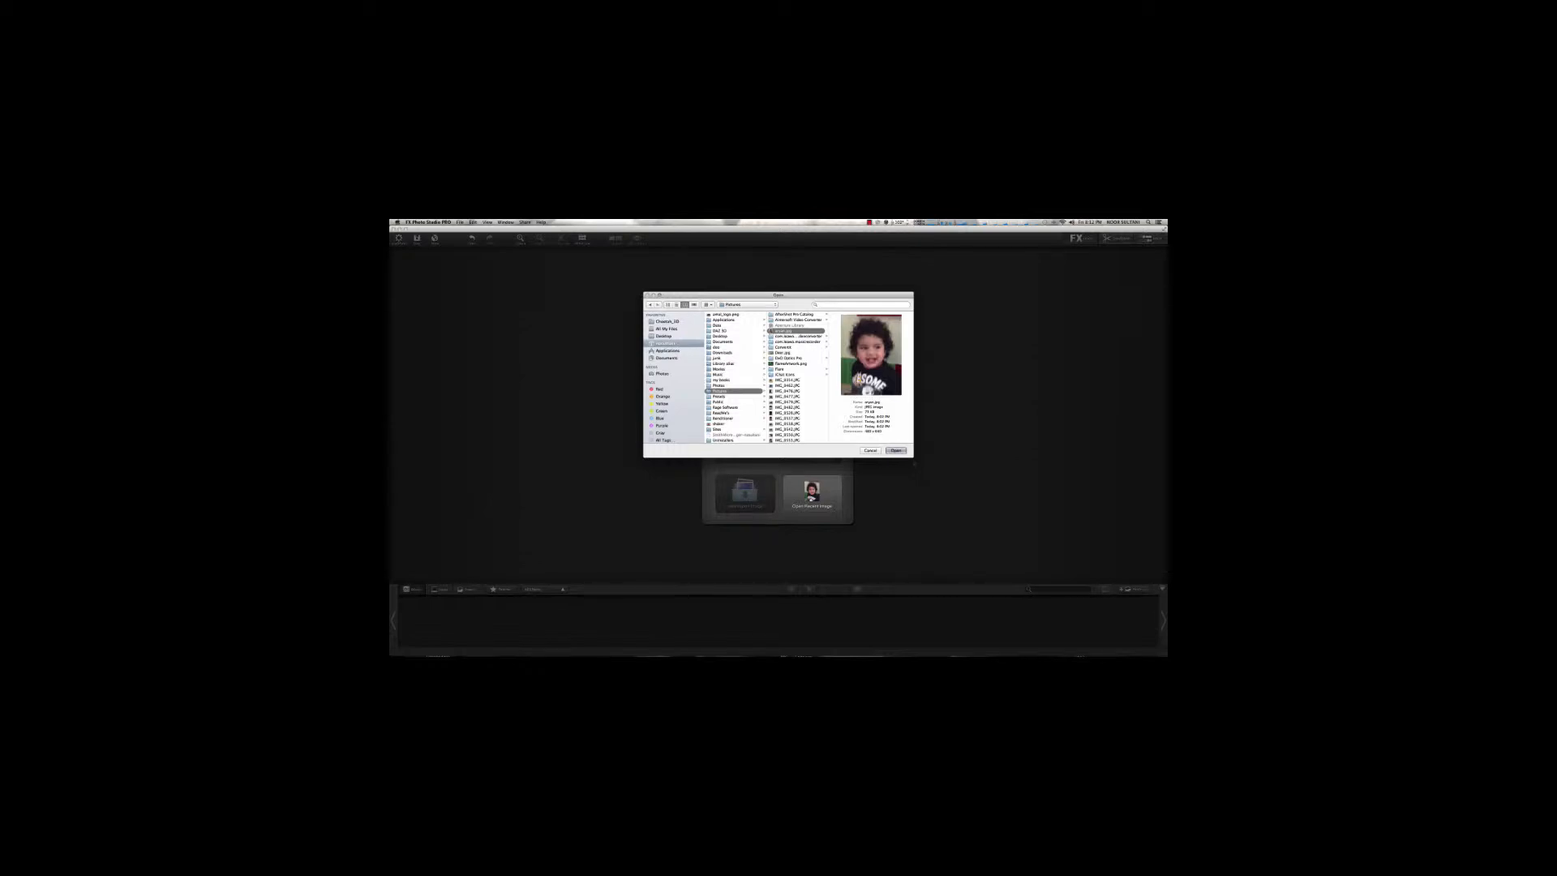
pyautogui.click(897, 450)
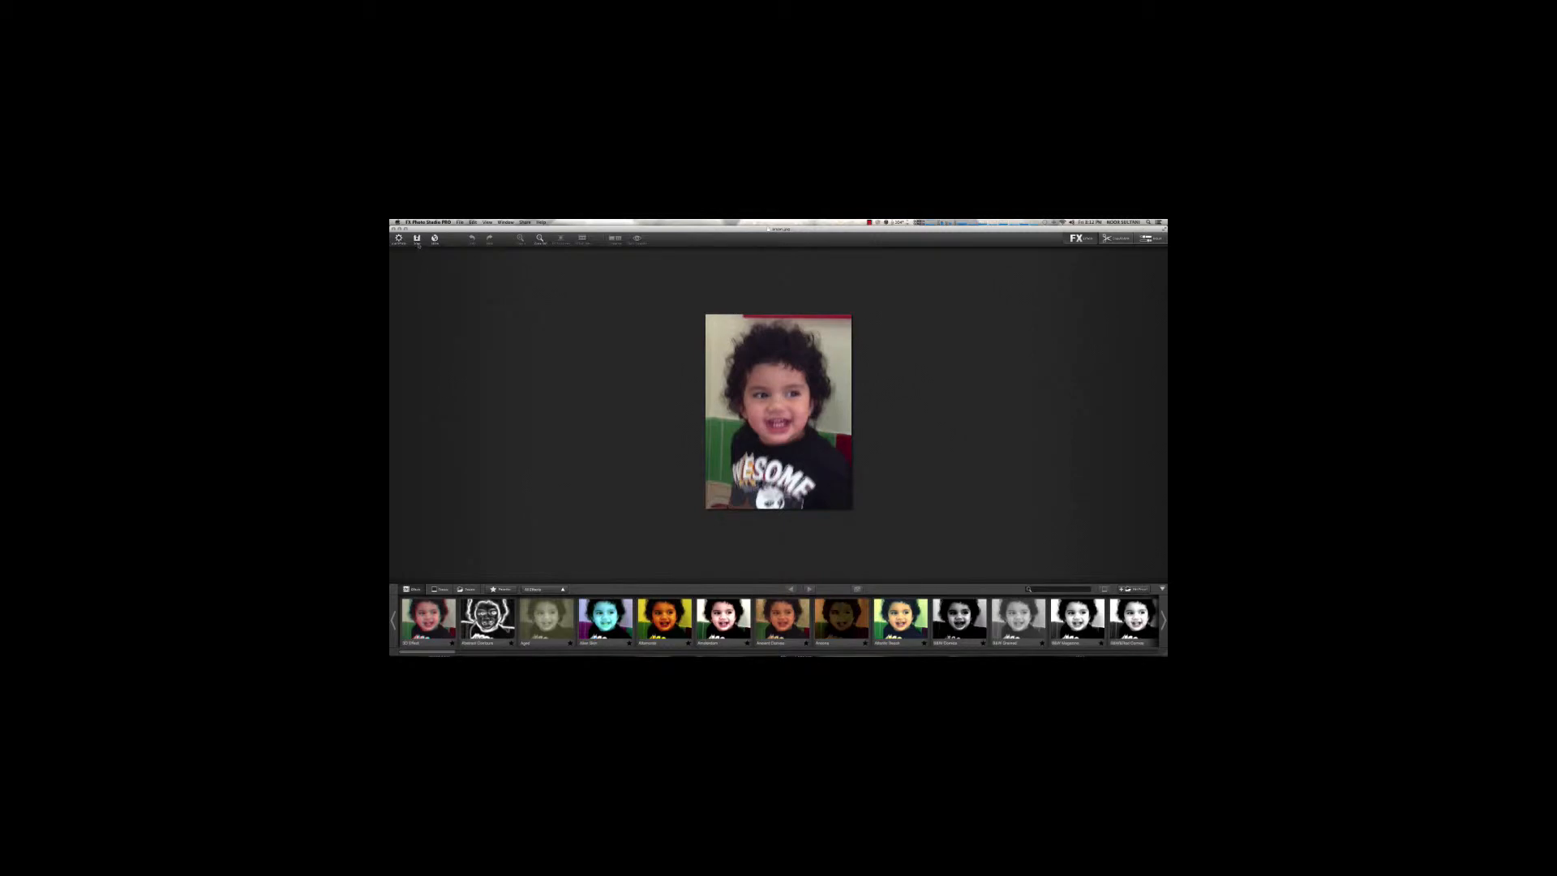
# Review the save options and the available sharing destinations without saving or exporting the photo
pyautogui.click(416, 240)
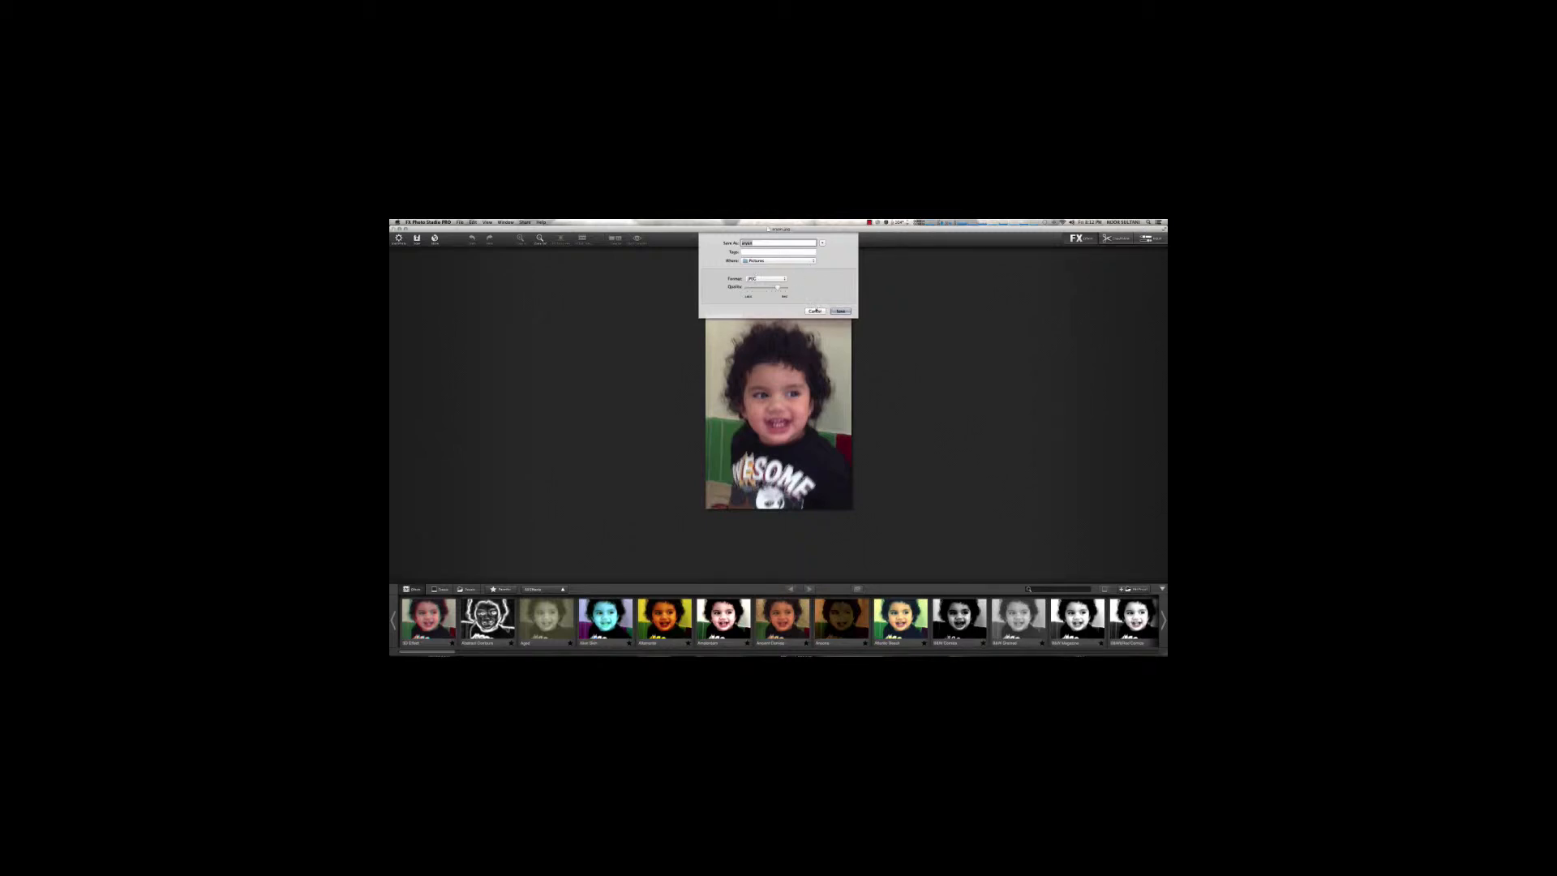
pyautogui.click(815, 310)
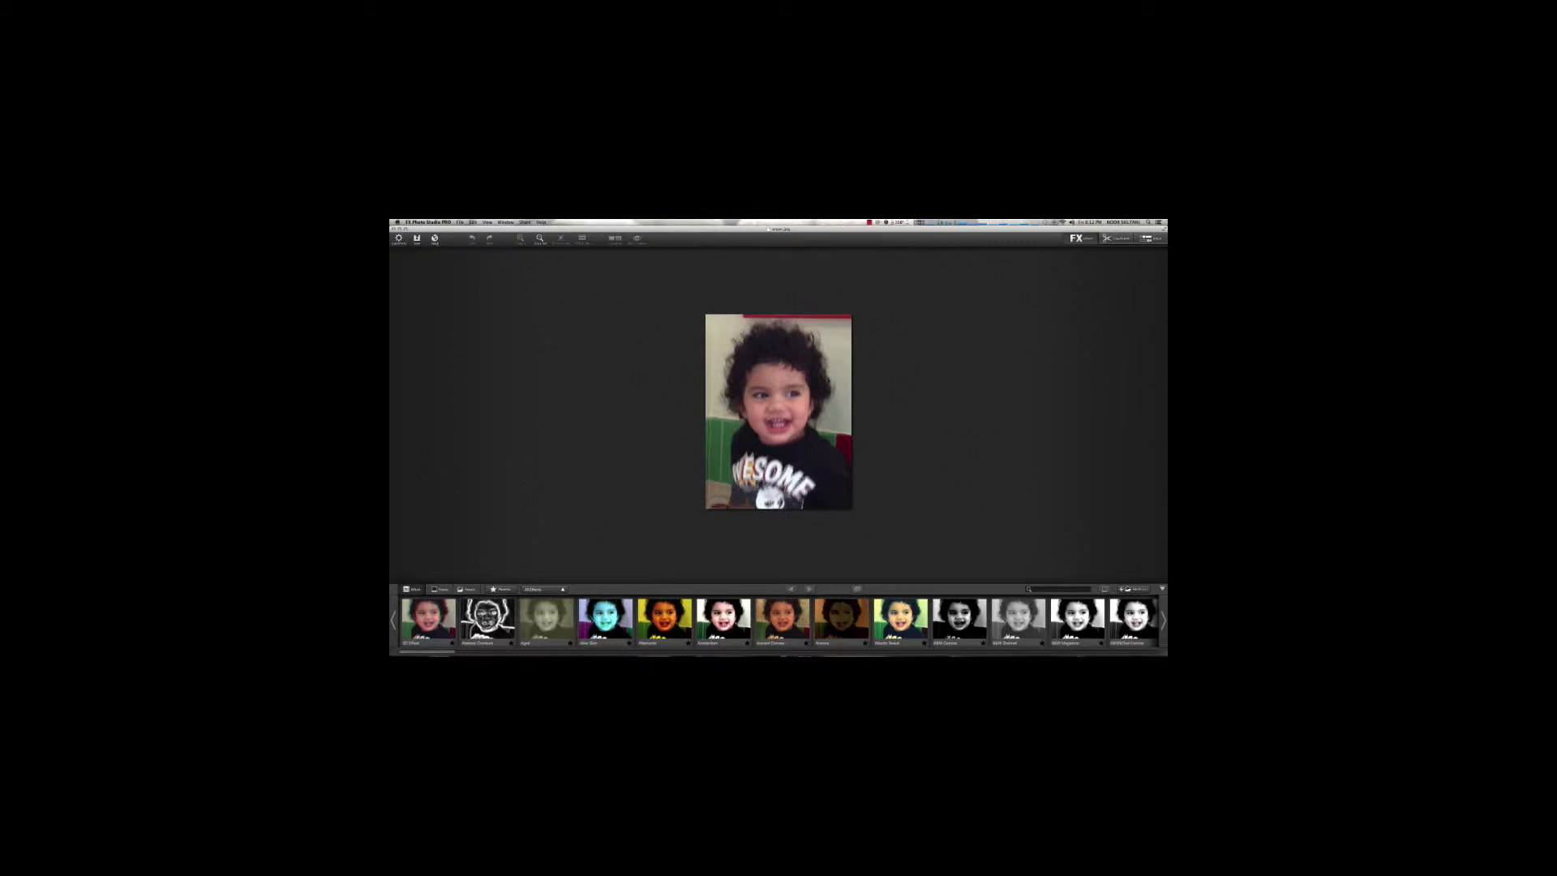
pyautogui.click(434, 238)
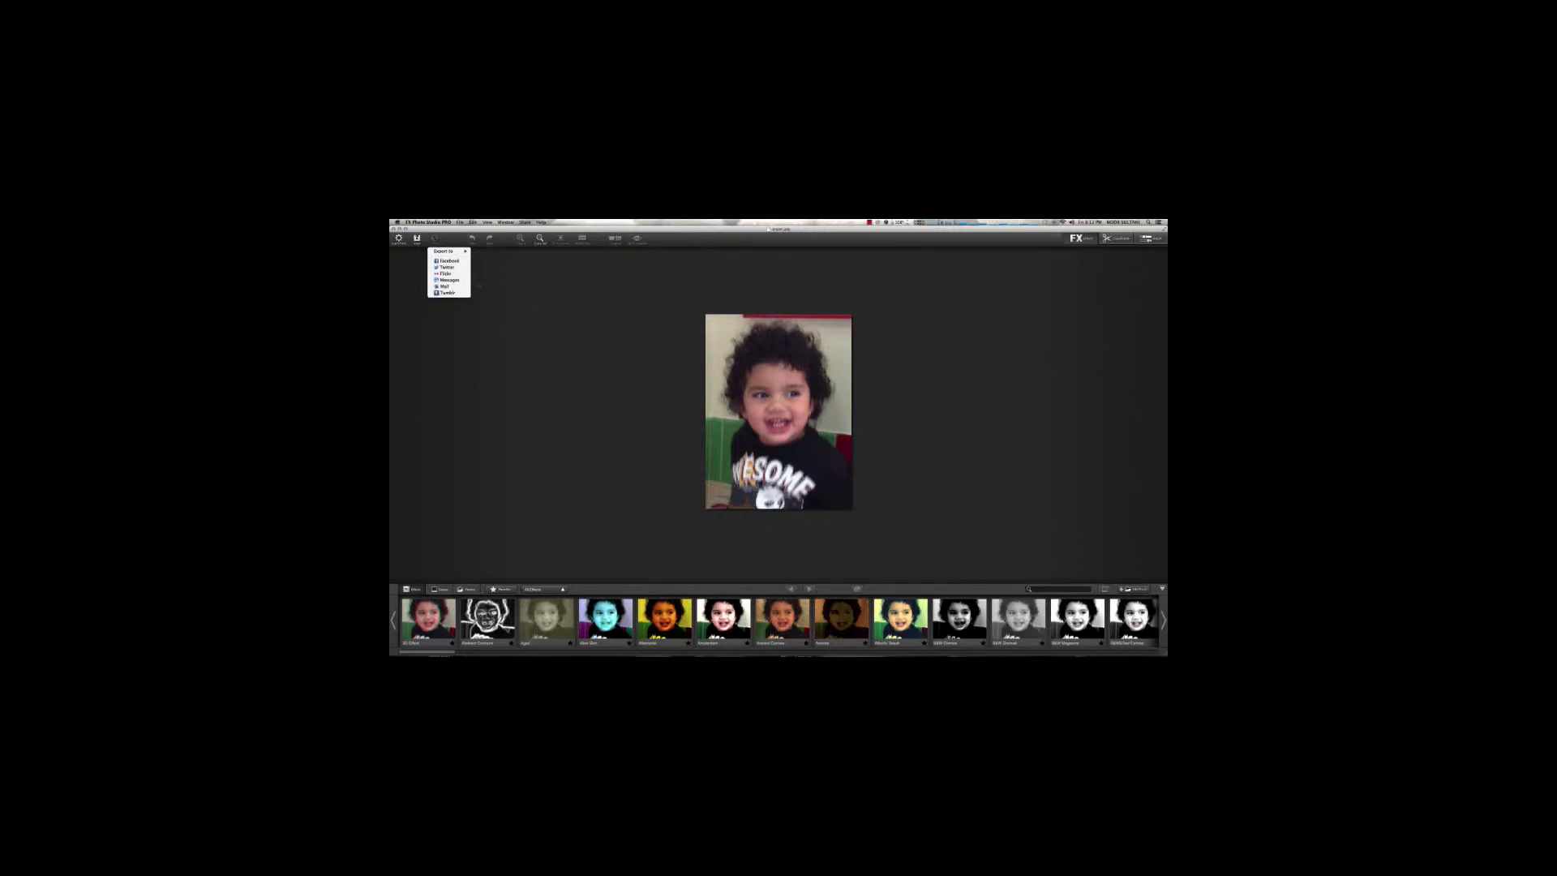
pyautogui.click(486, 288)
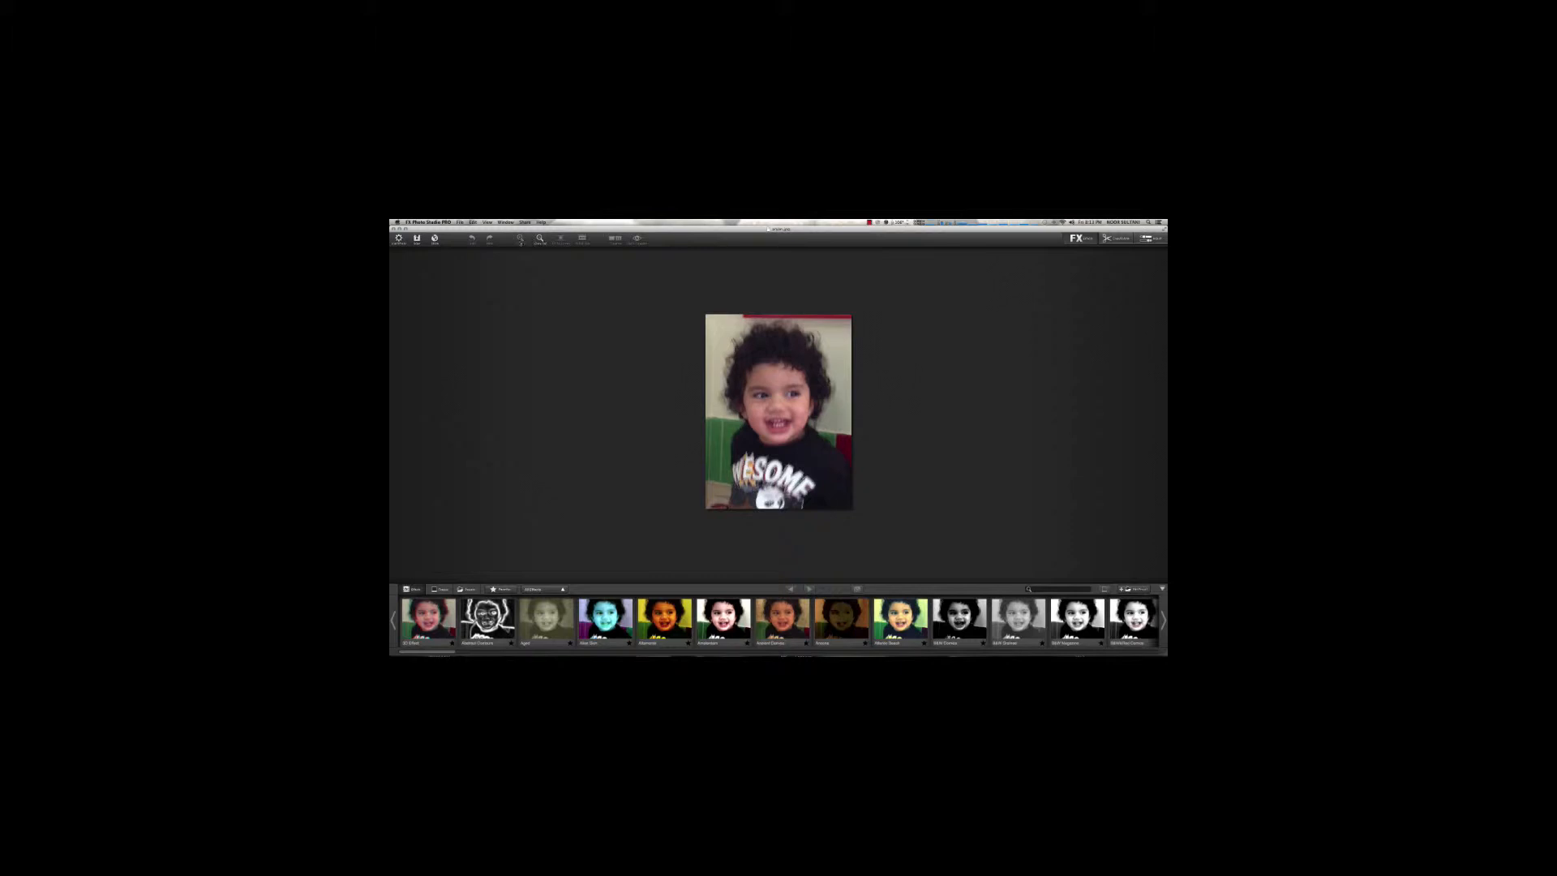
# Preview the Atlanta Beach effect and compare it with the original, both side by side and by showing the original alone
pyautogui.click(540, 240)
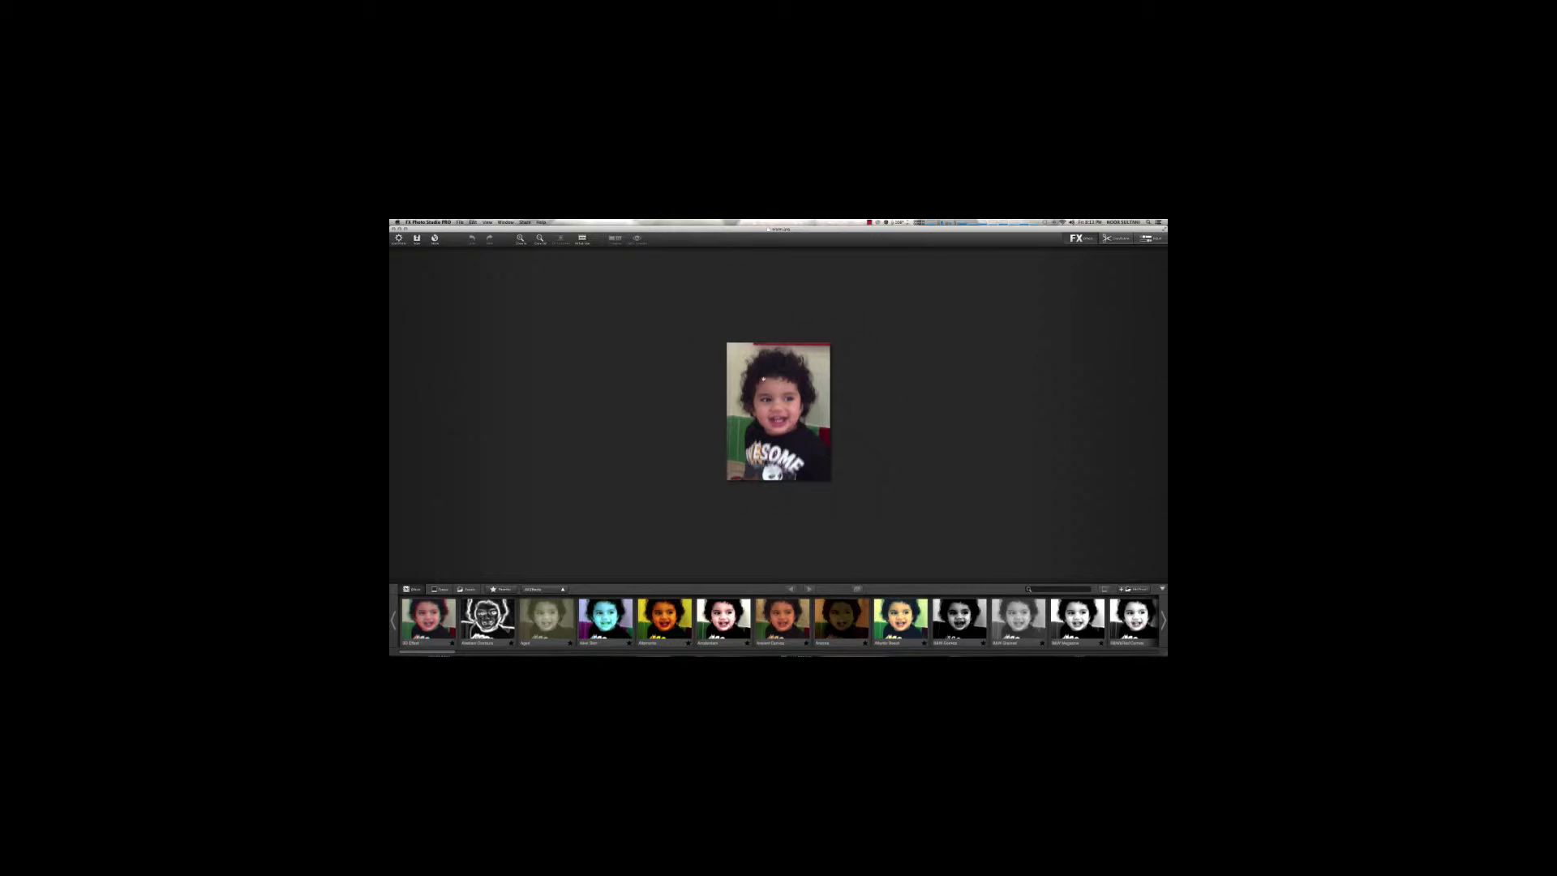
pyautogui.click(520, 238)
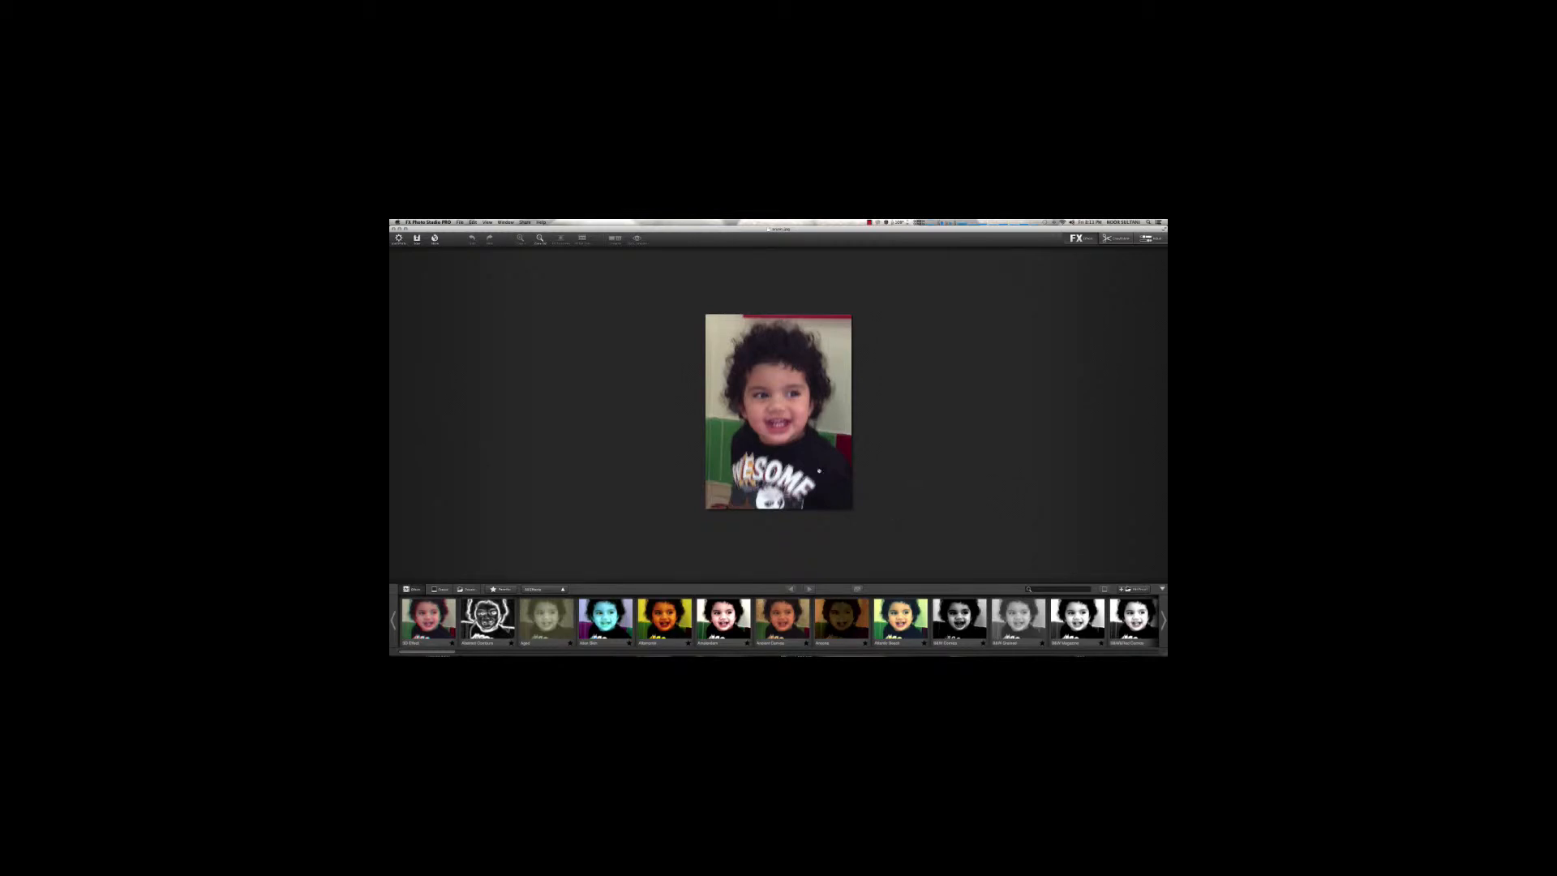
pyautogui.click(900, 619)
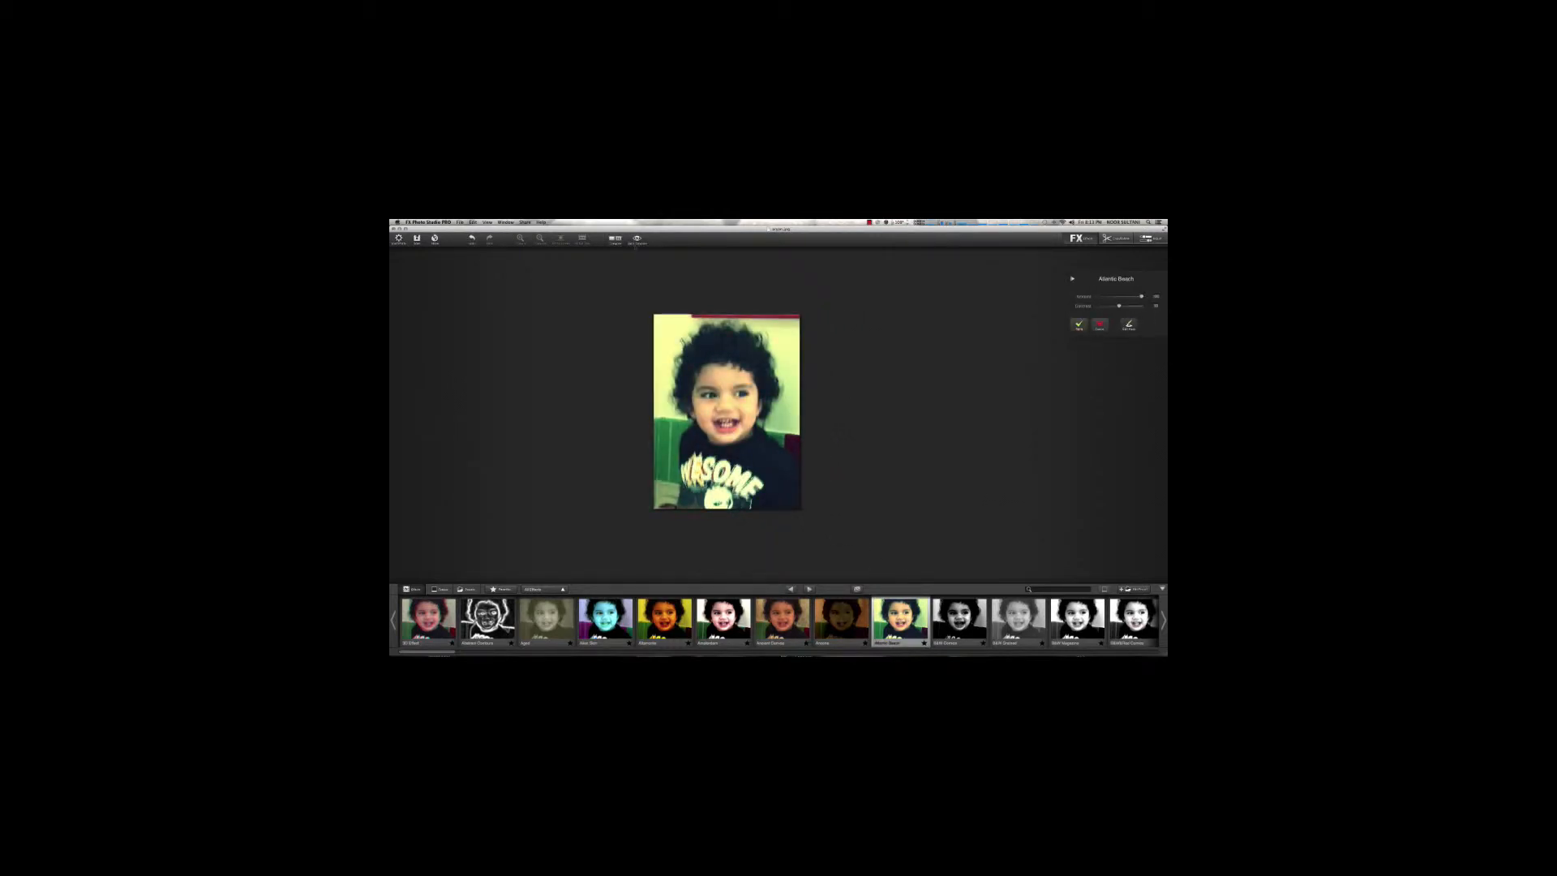
pyautogui.click(615, 239)
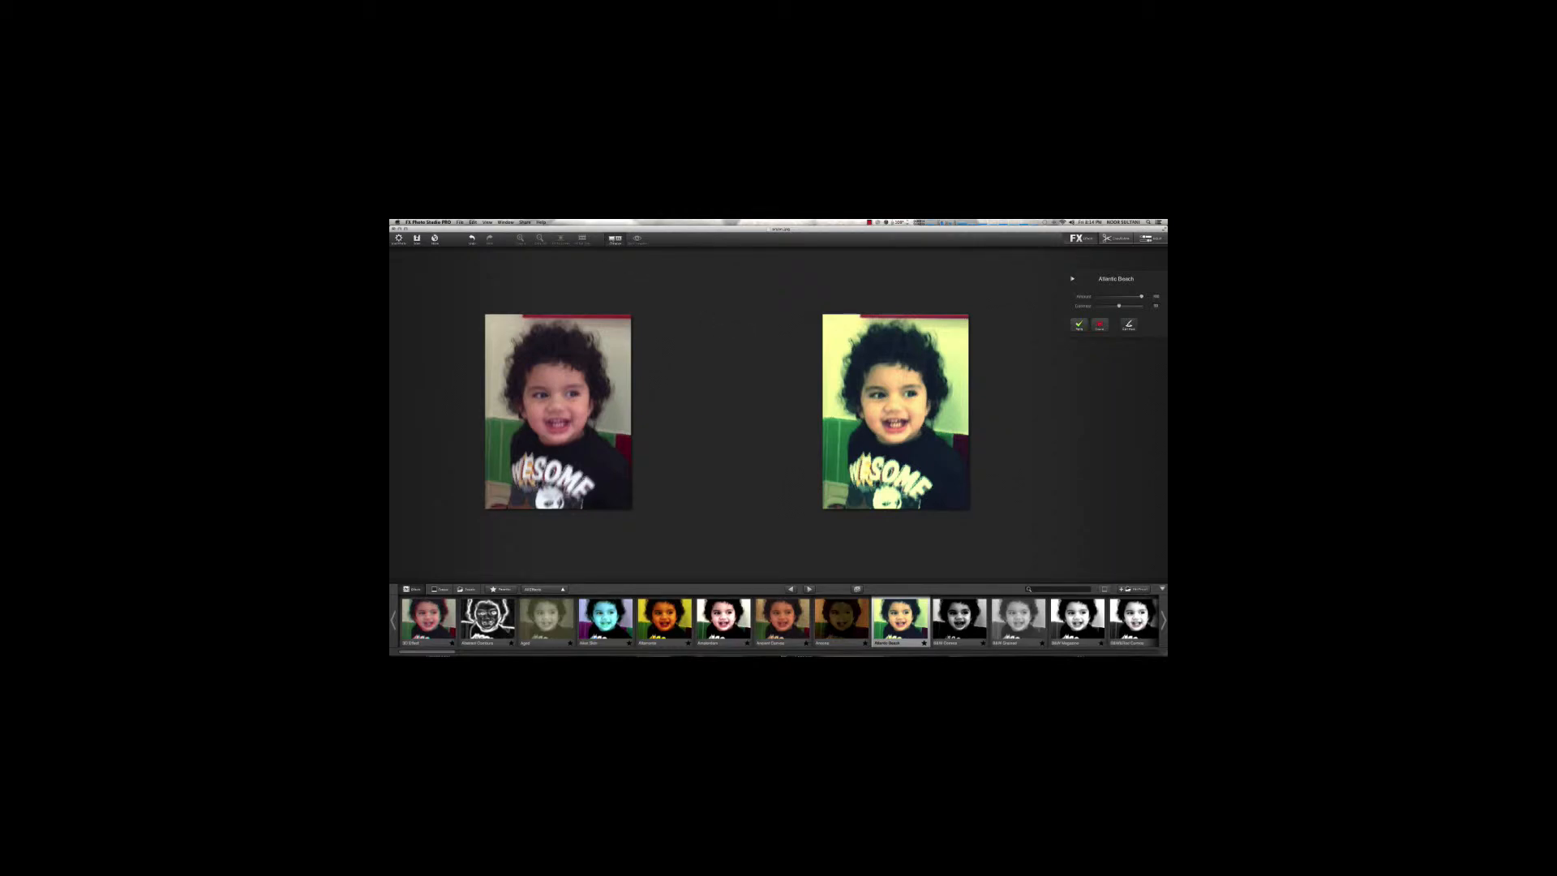
pyautogui.click(614, 240)
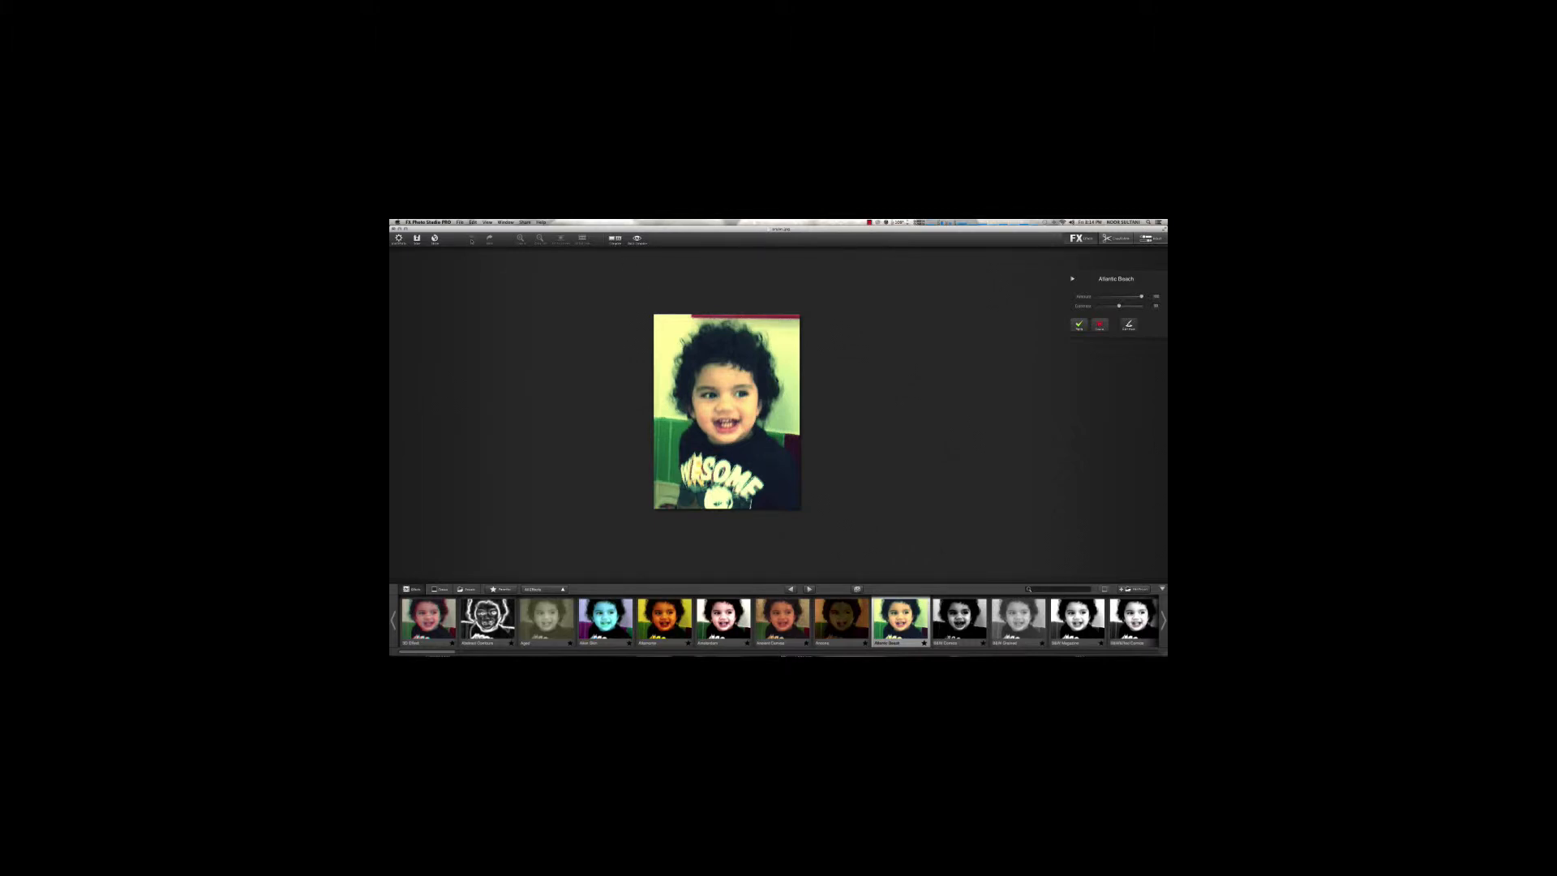
pyautogui.click(471, 241)
pyautogui.click(637, 239)
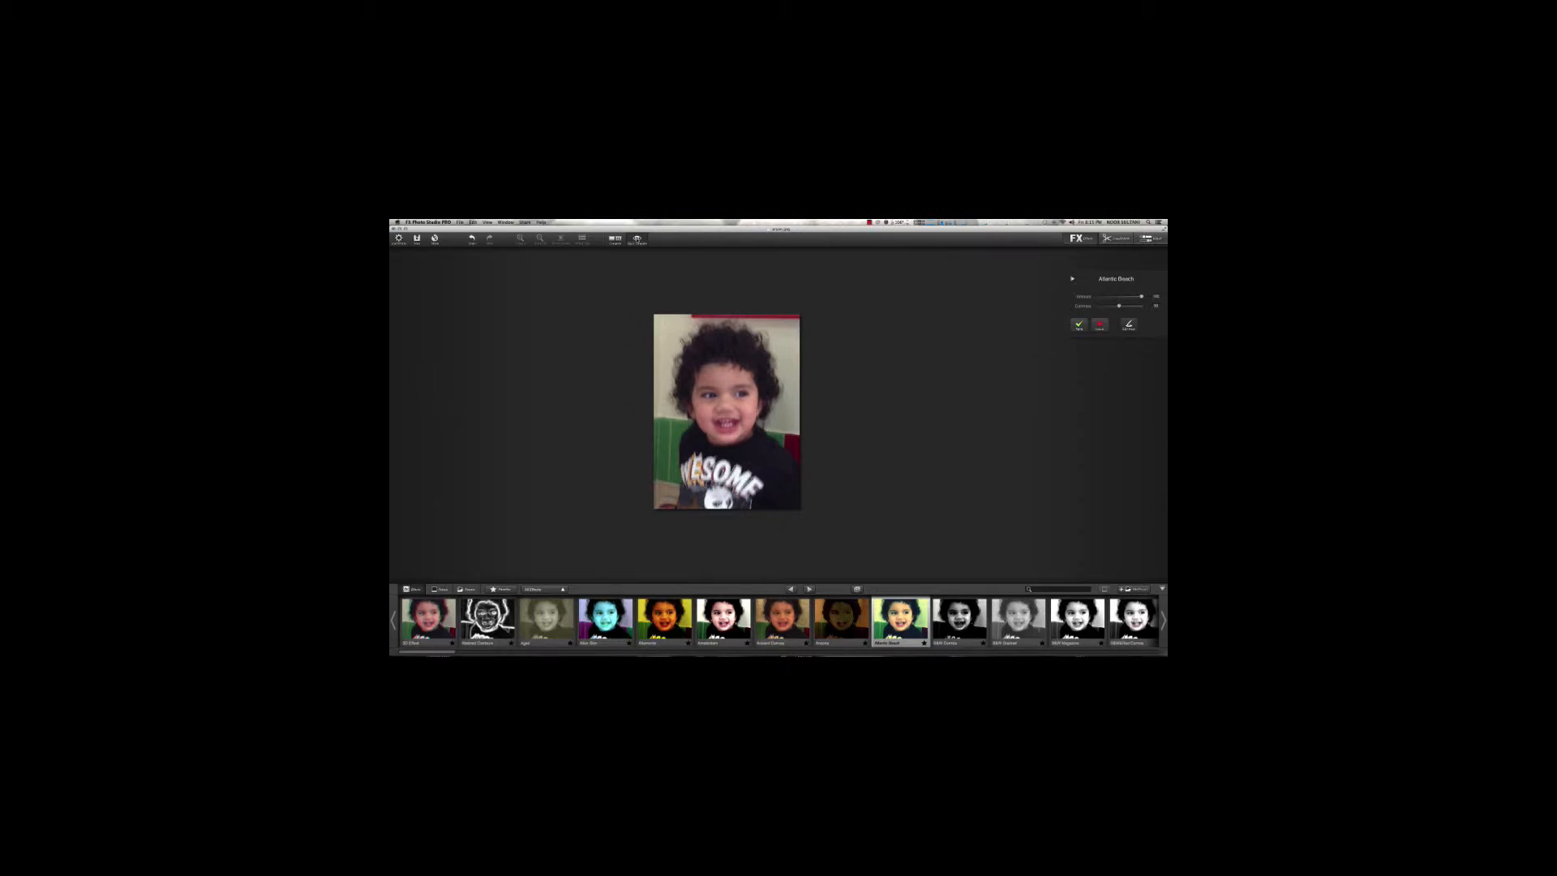
pyautogui.click(637, 239)
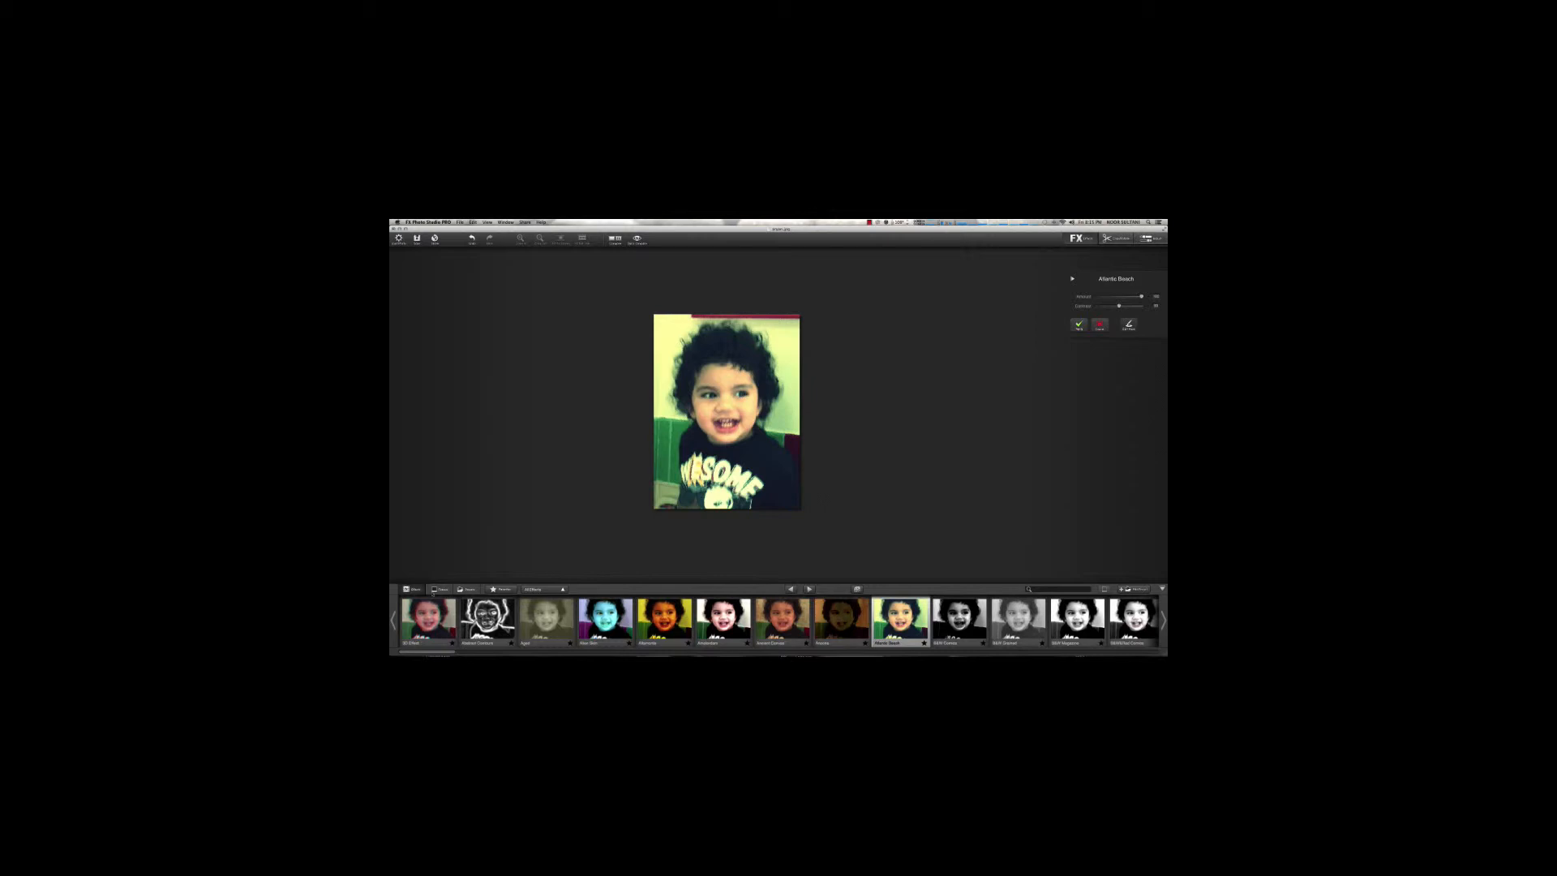
# Try the Alien Skin effect and the Ancient Canvas effect on the photo
pyautogui.click(604, 618)
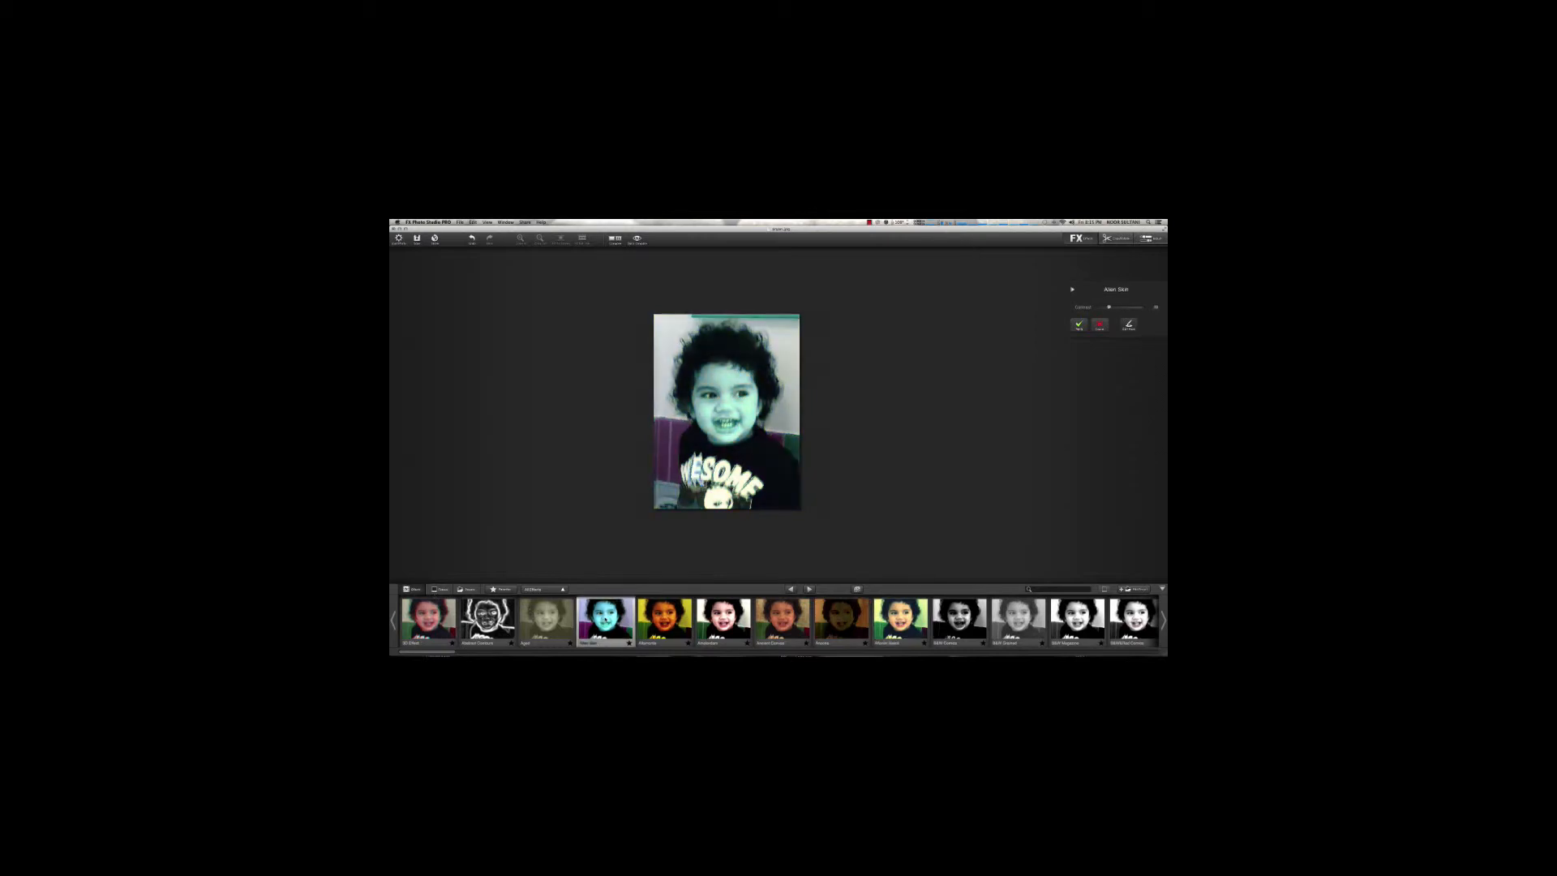
pyautogui.click(782, 618)
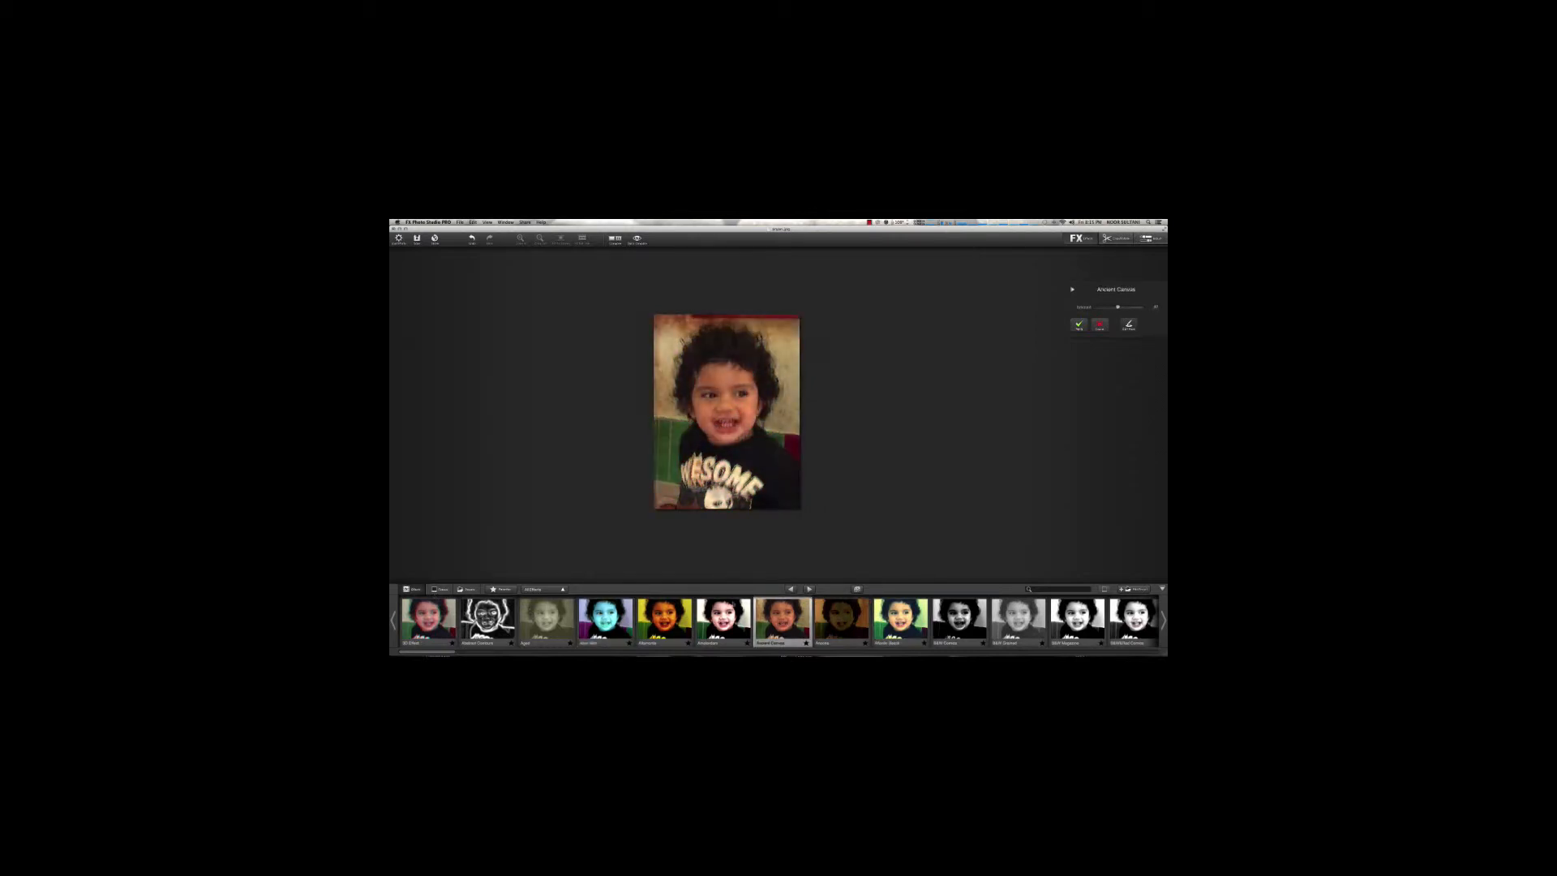
# Add Art Frame 8 around the photo
pyautogui.click(440, 590)
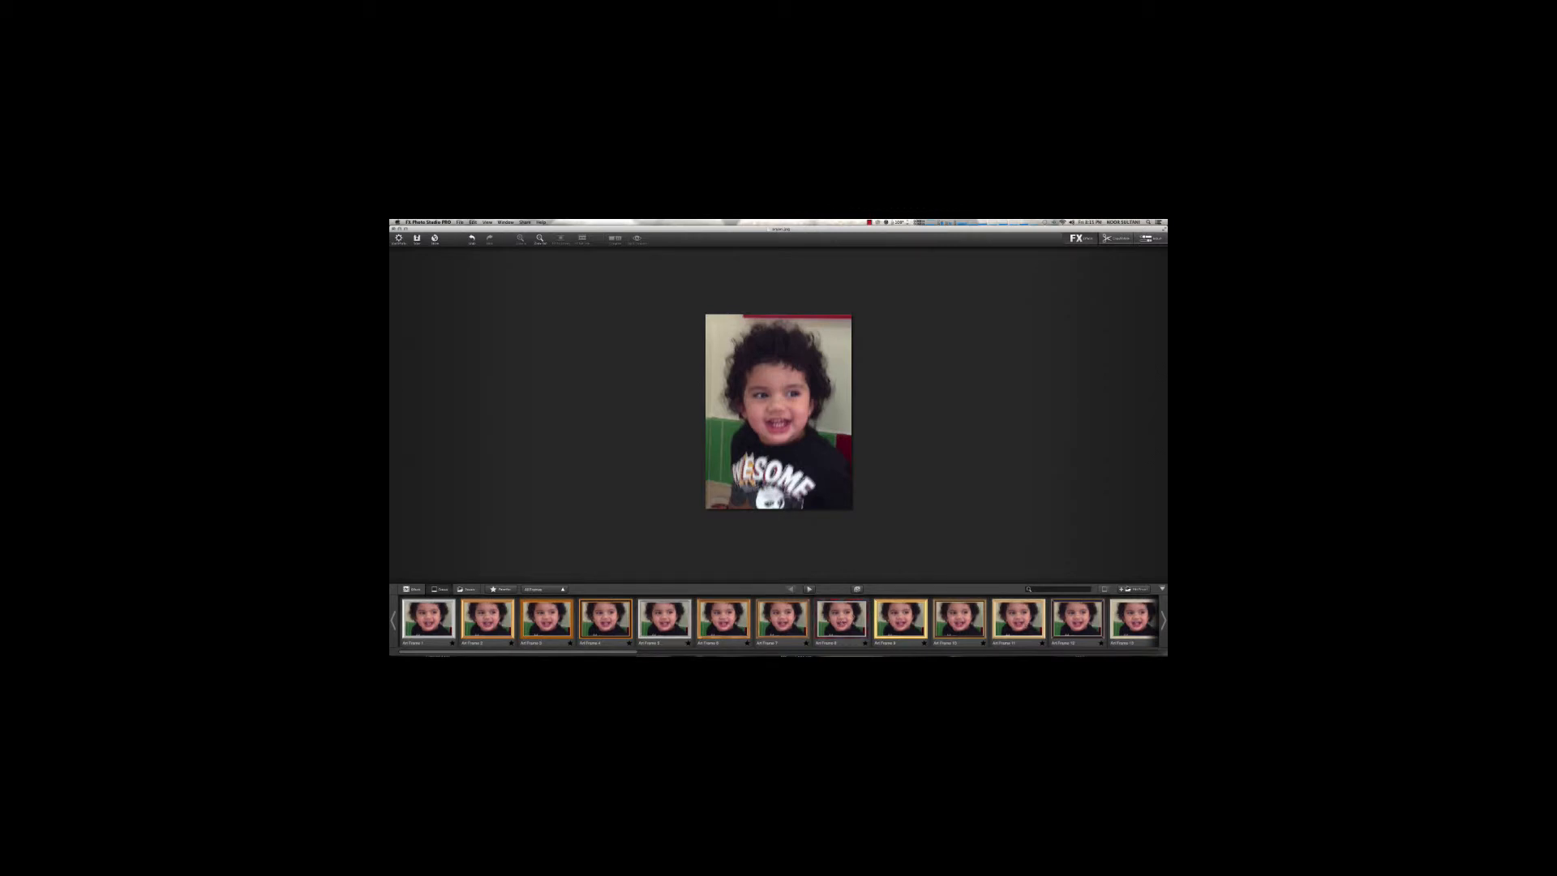
pyautogui.click(843, 623)
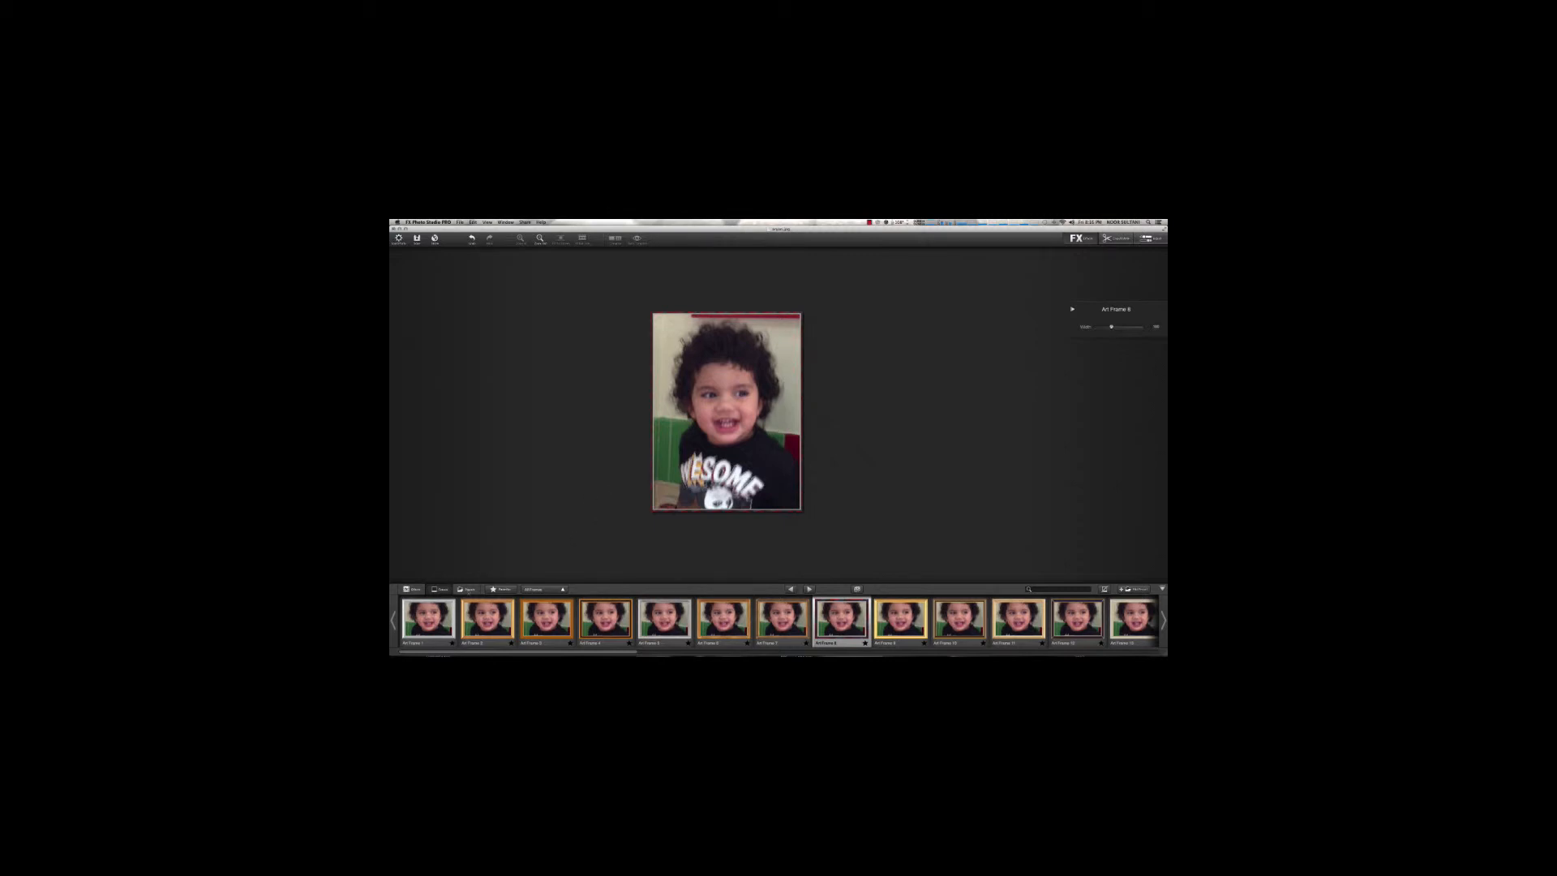
pyautogui.click(467, 589)
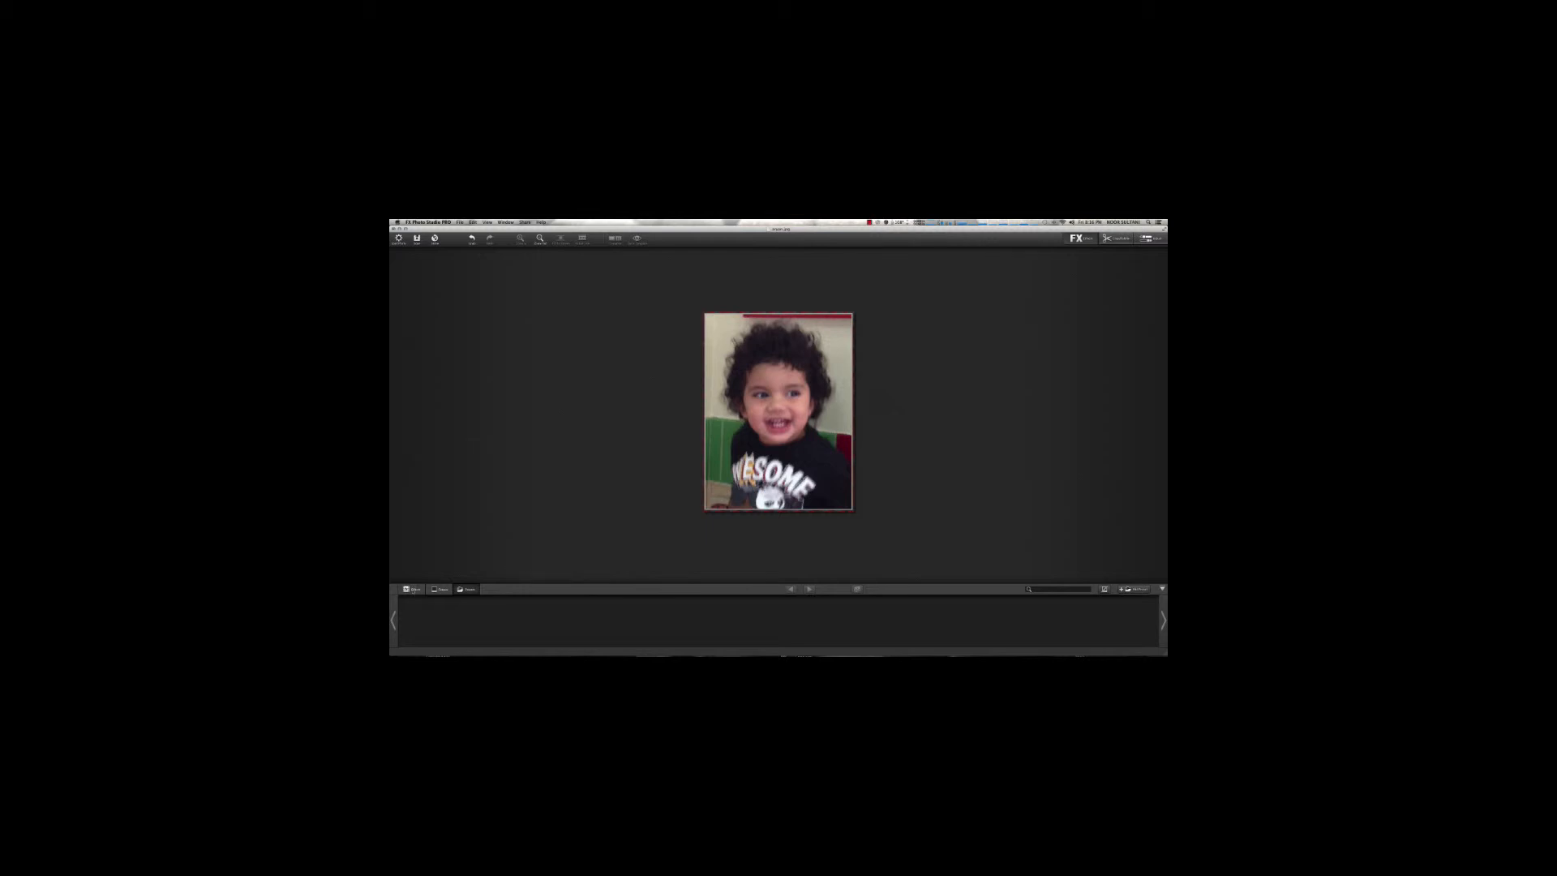
# Mark the Aged effect as a favorite and check the list of favorite effects
pyautogui.click(412, 589)
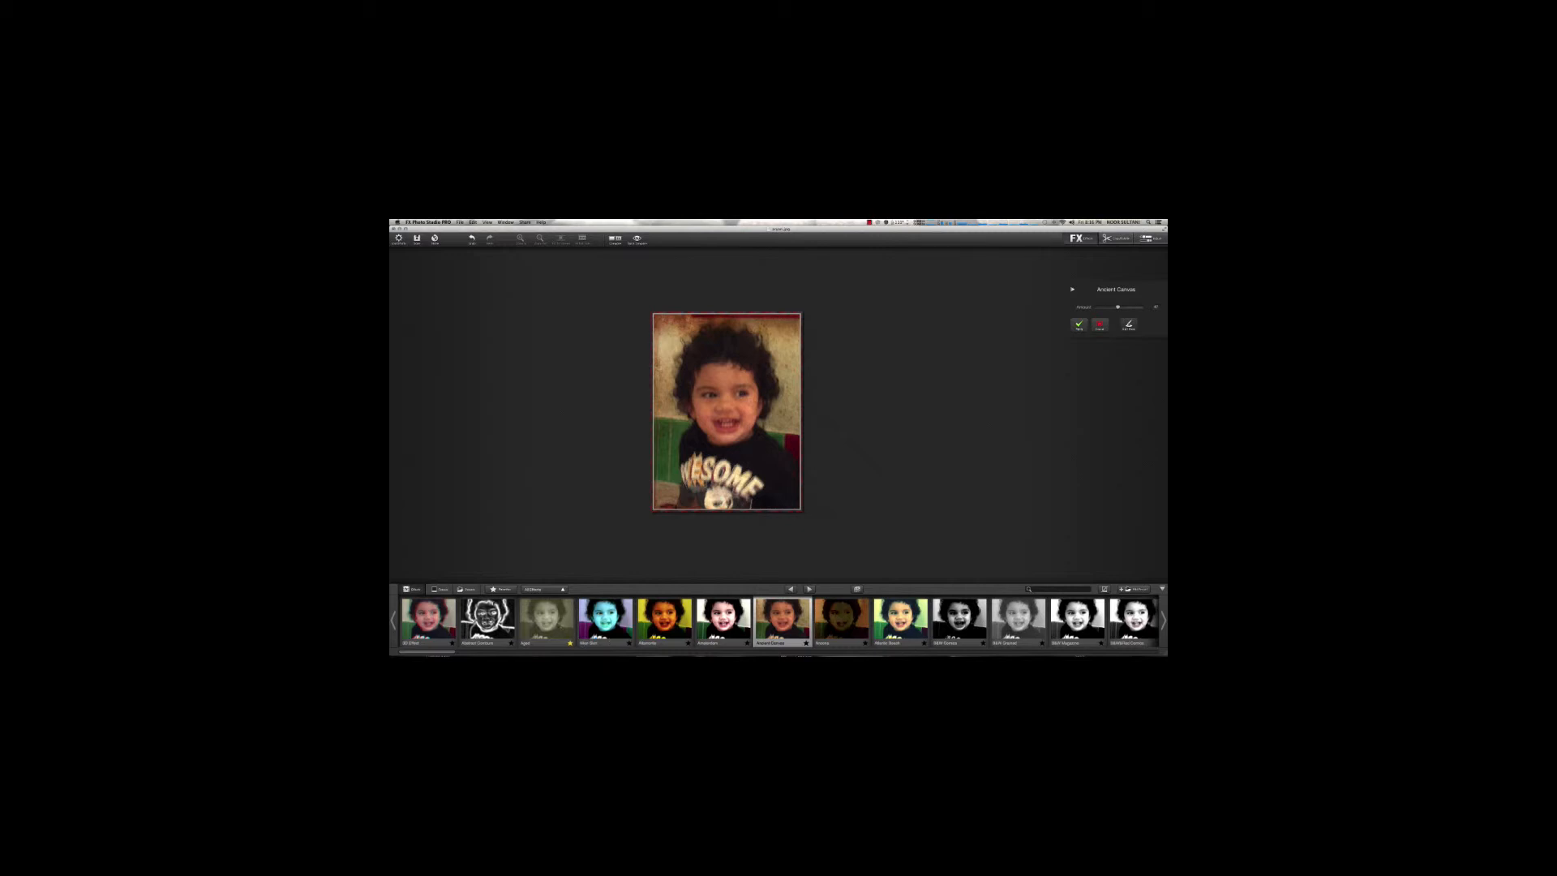
pyautogui.click(502, 590)
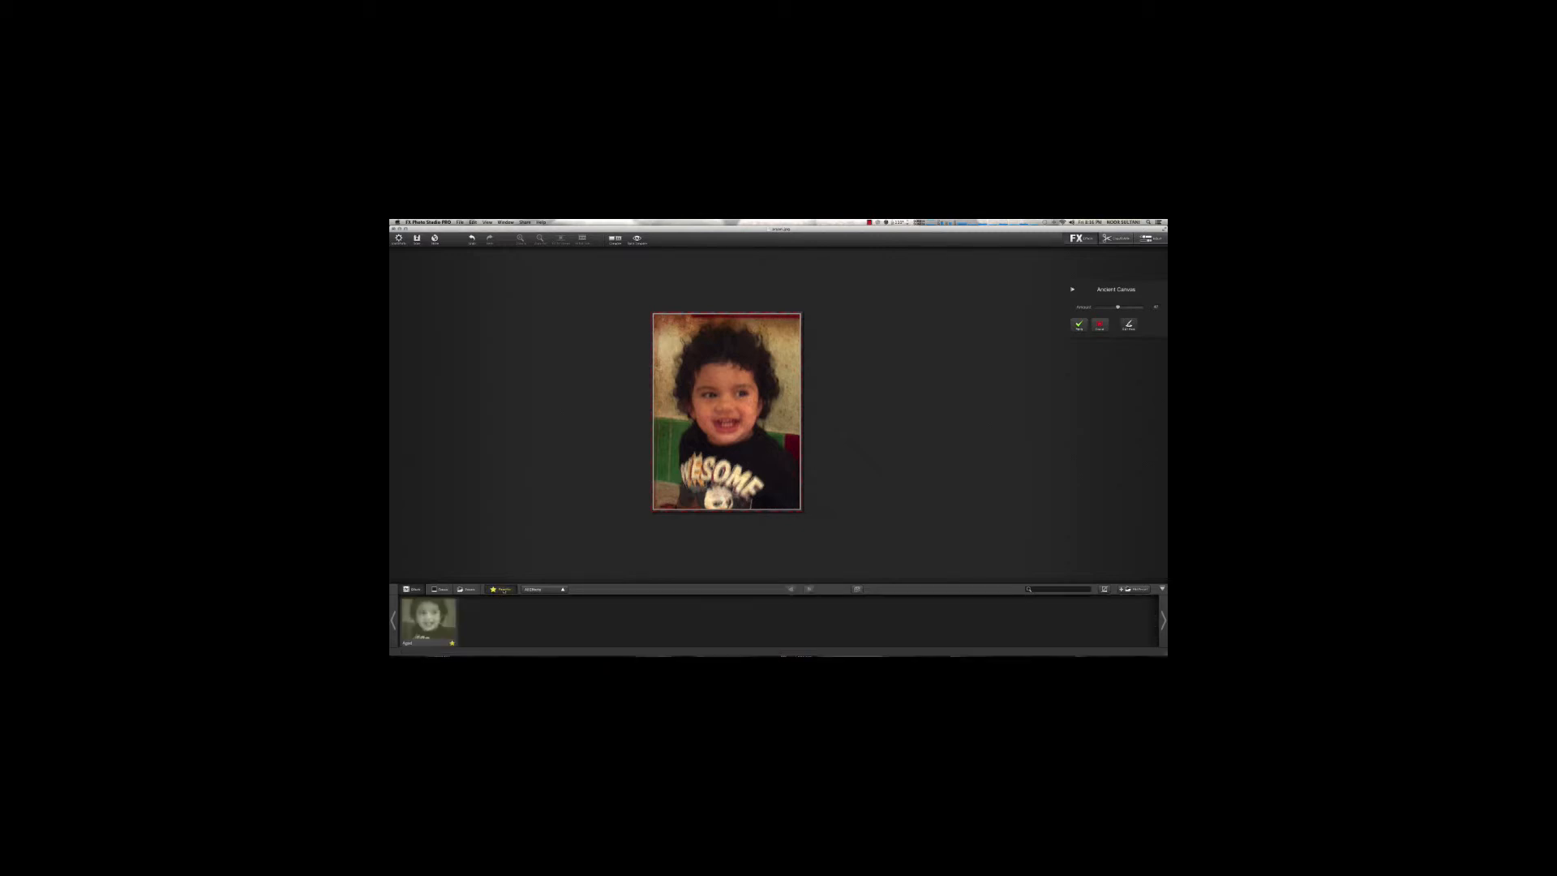
pyautogui.click(502, 590)
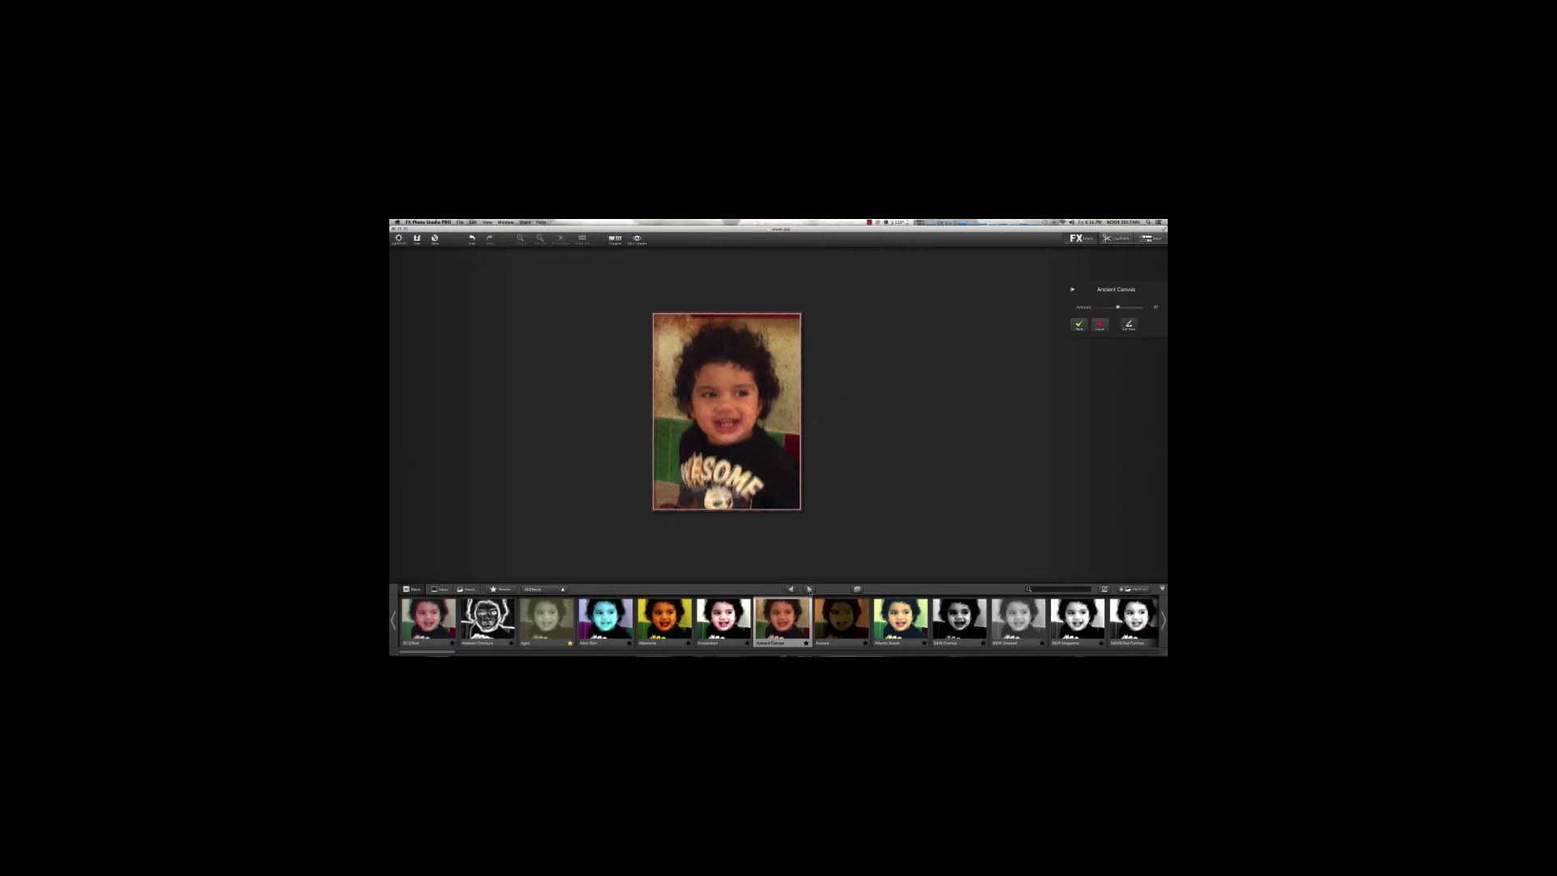
# Step through the effects that follow Ancient Canvas, one at a time, up to B&W Magazine
pyautogui.click(808, 588)
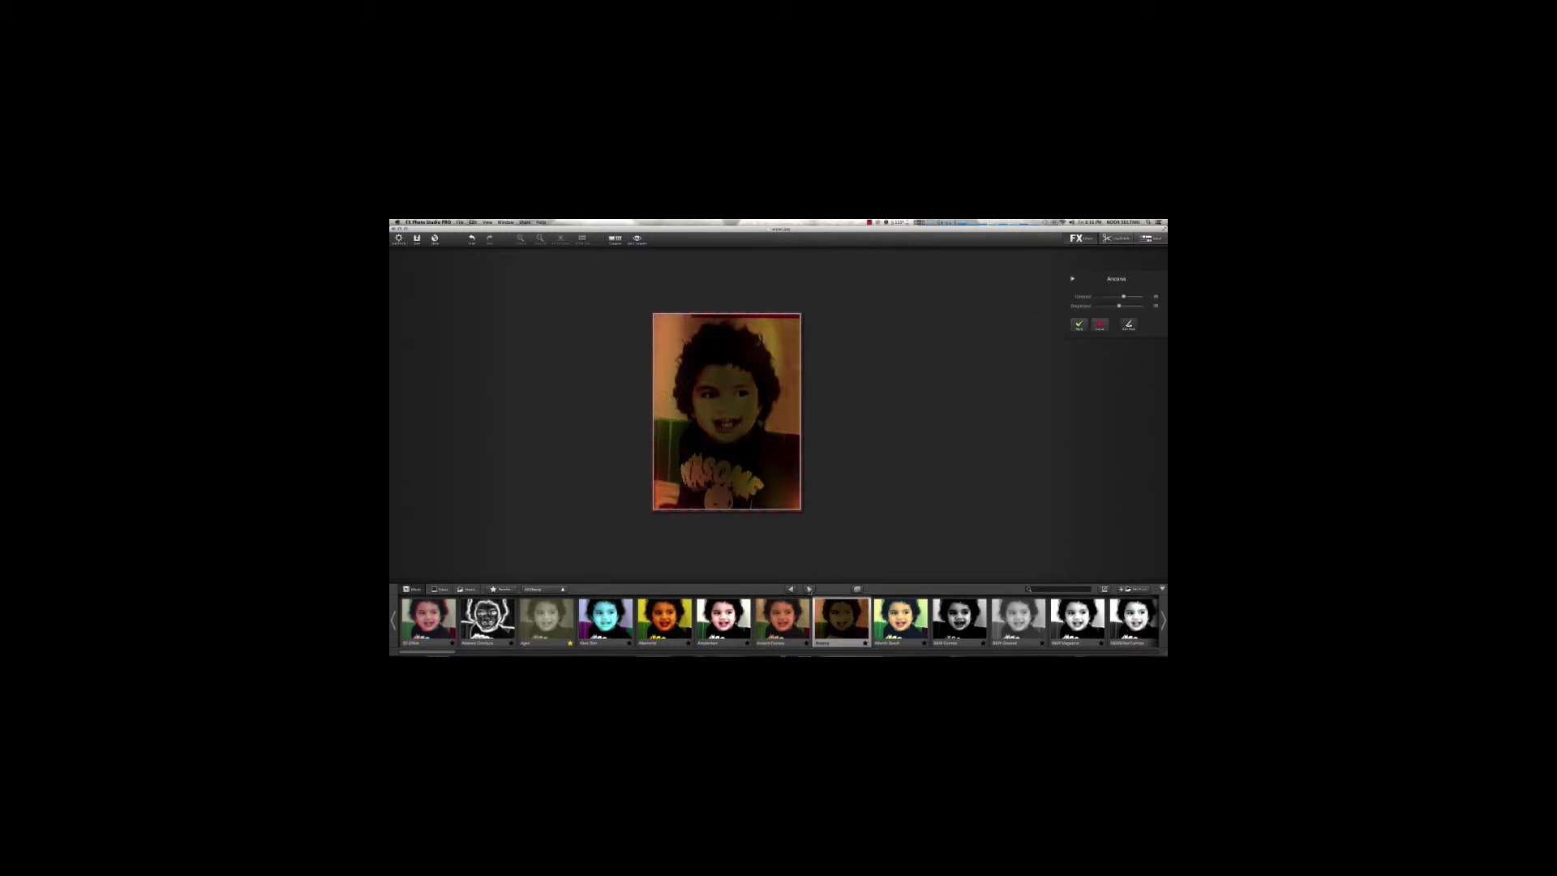
pyautogui.click(808, 588)
pyautogui.click(808, 588)
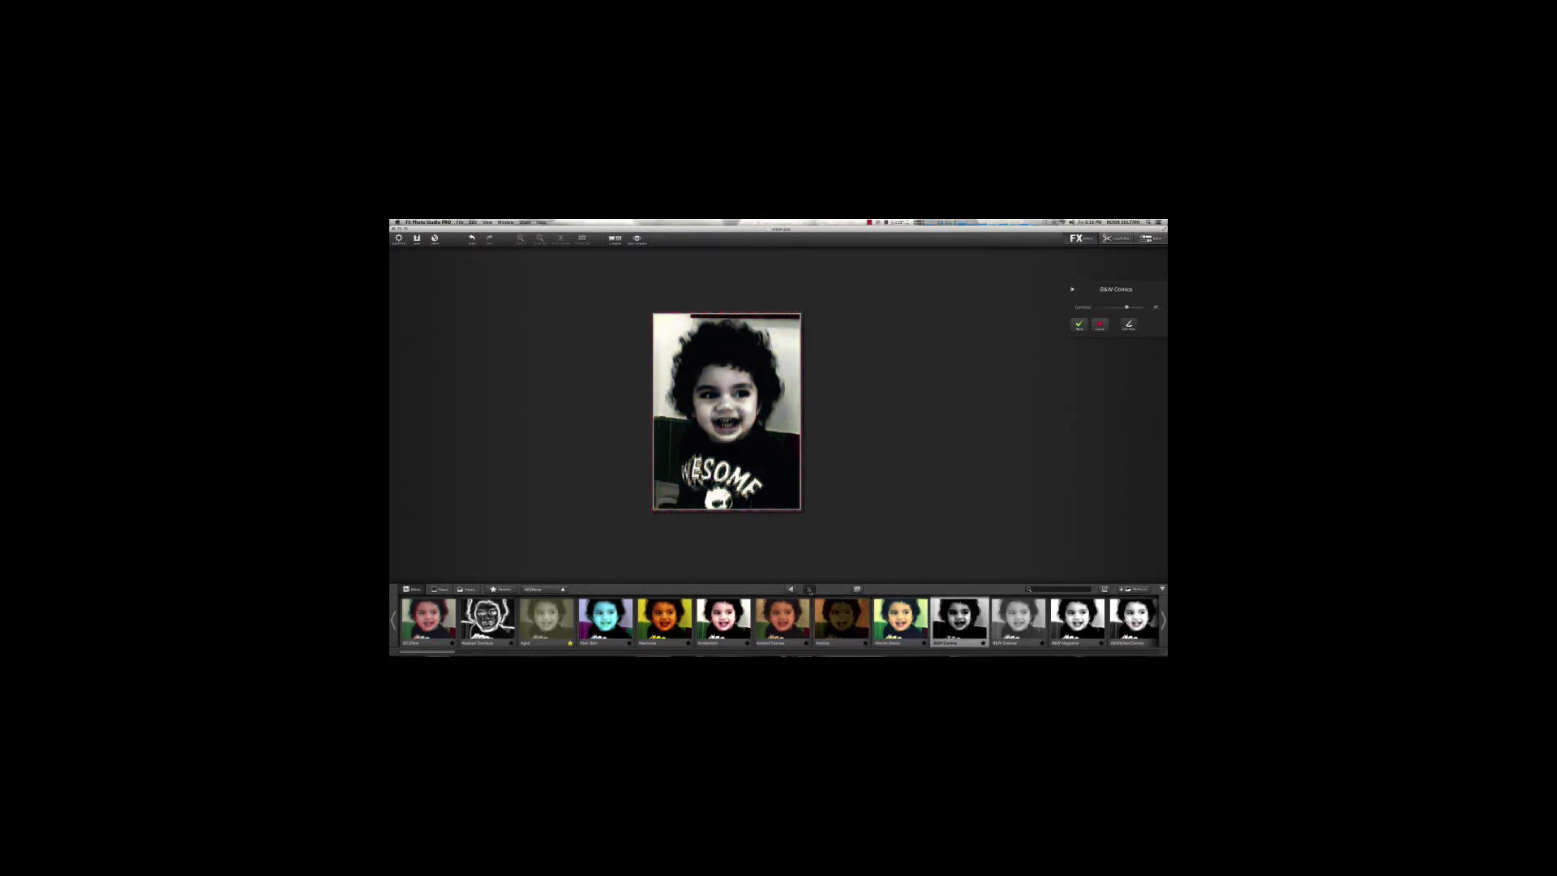
pyautogui.click(808, 588)
pyautogui.click(808, 589)
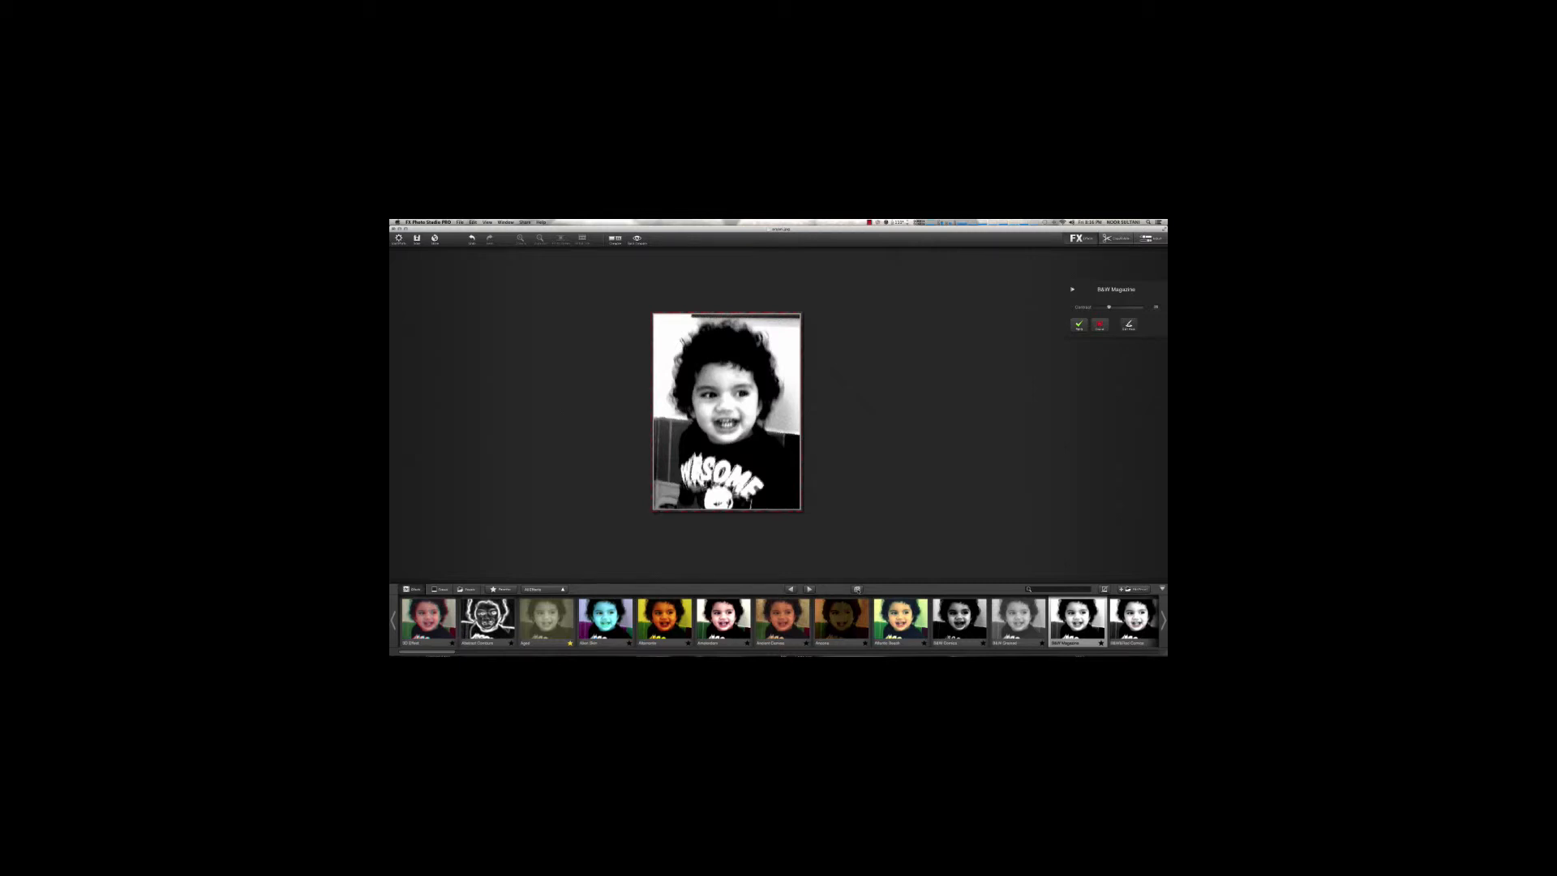
# Try three randomly chosen effects on the framed photo
pyautogui.click(856, 589)
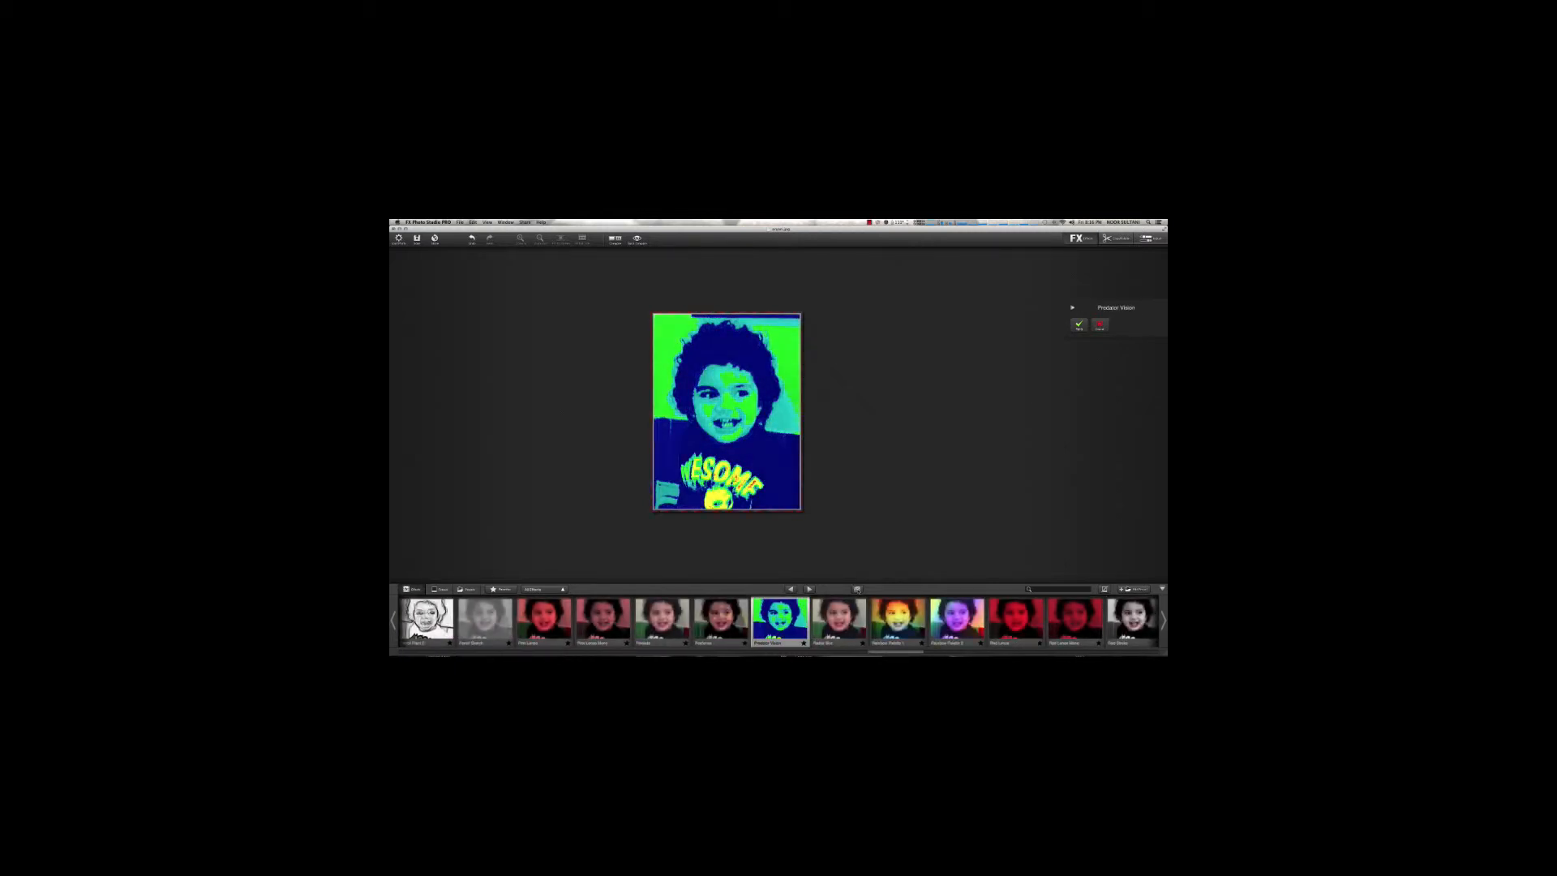
pyautogui.click(856, 589)
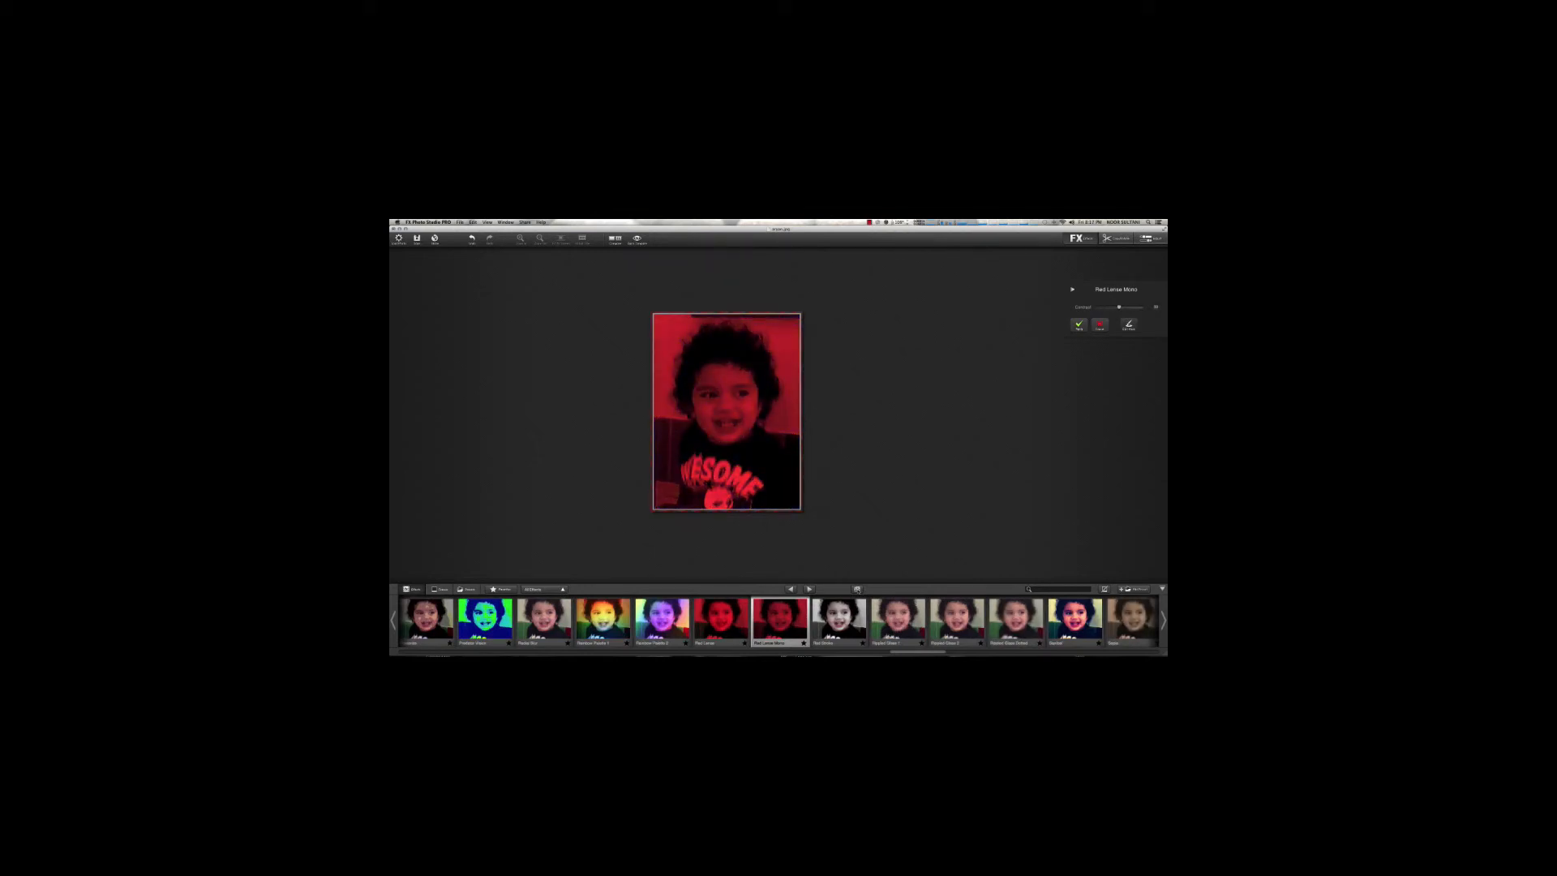
pyautogui.click(856, 589)
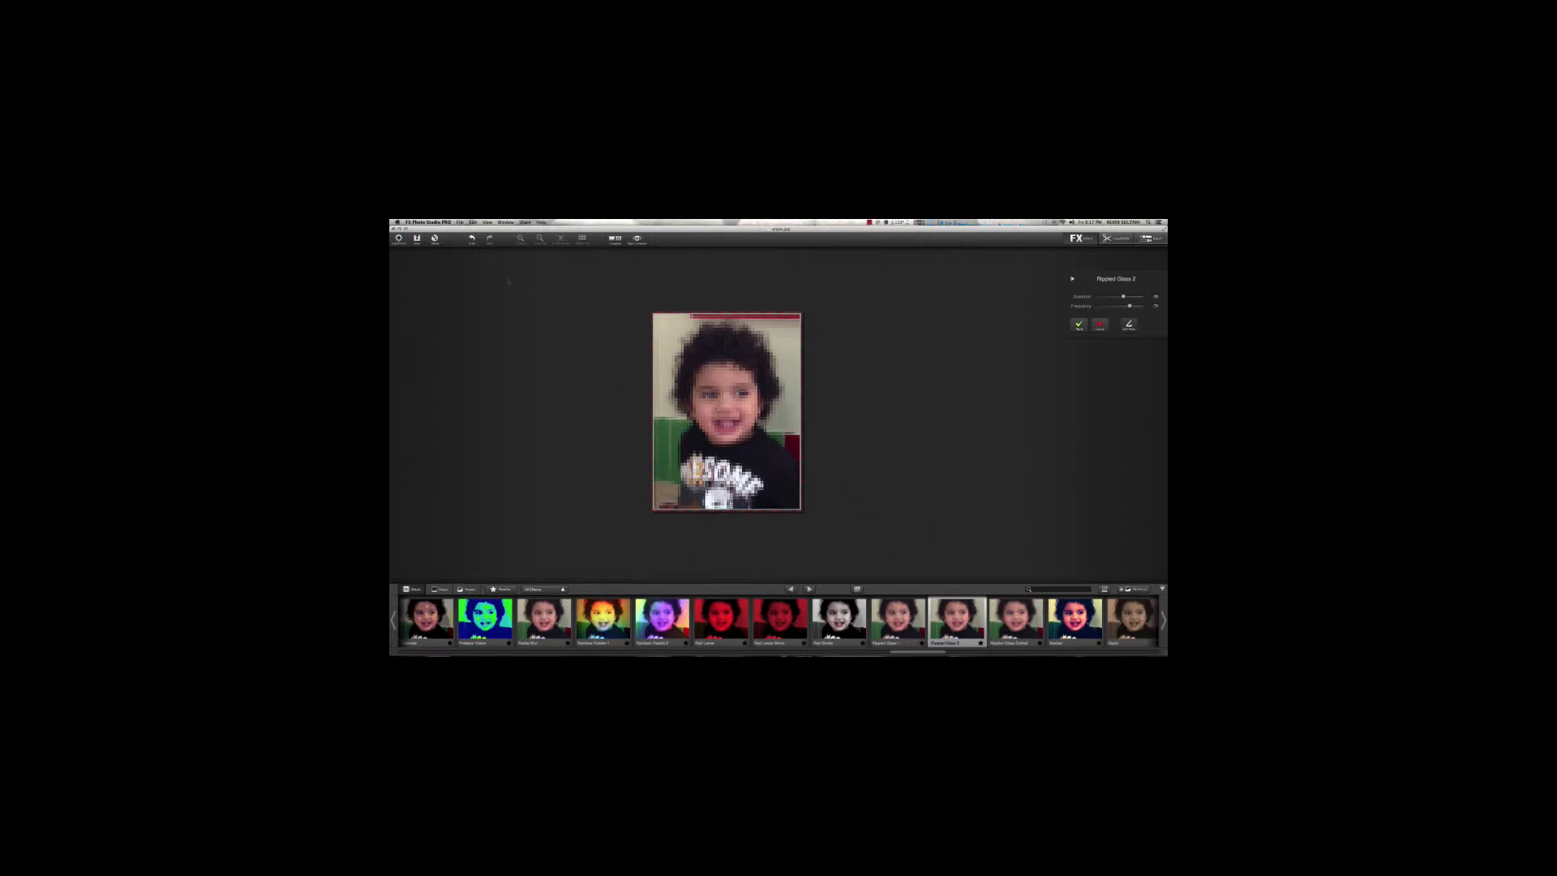
# Undo the previewed effects back to the photo with only its frame
pyautogui.click(474, 246)
pyautogui.click(474, 246)
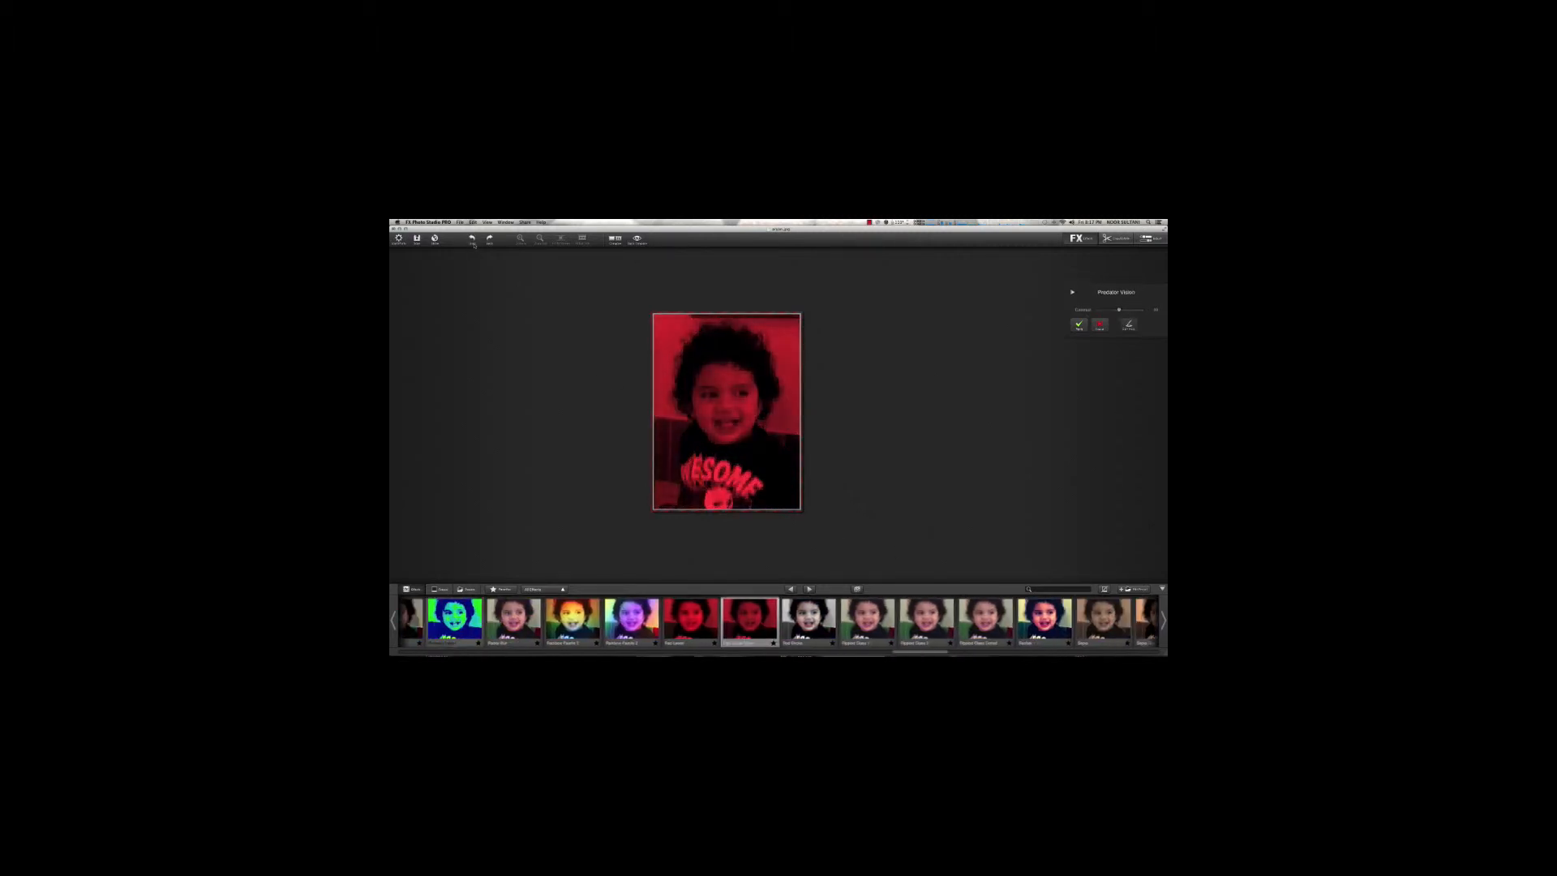
pyautogui.click(474, 245)
pyautogui.click(473, 245)
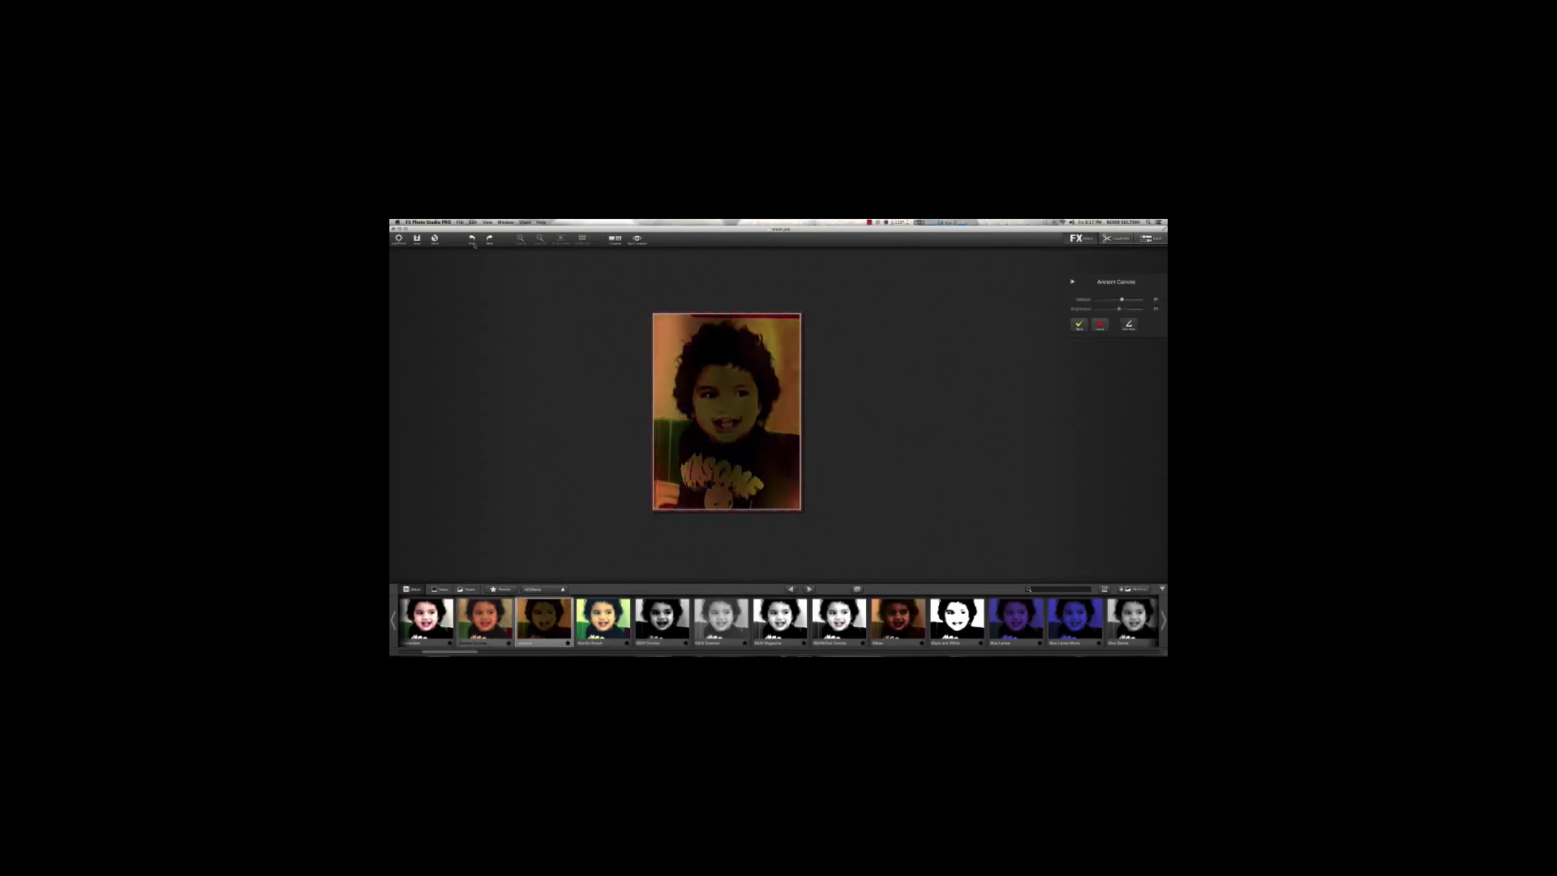
pyautogui.click(474, 245)
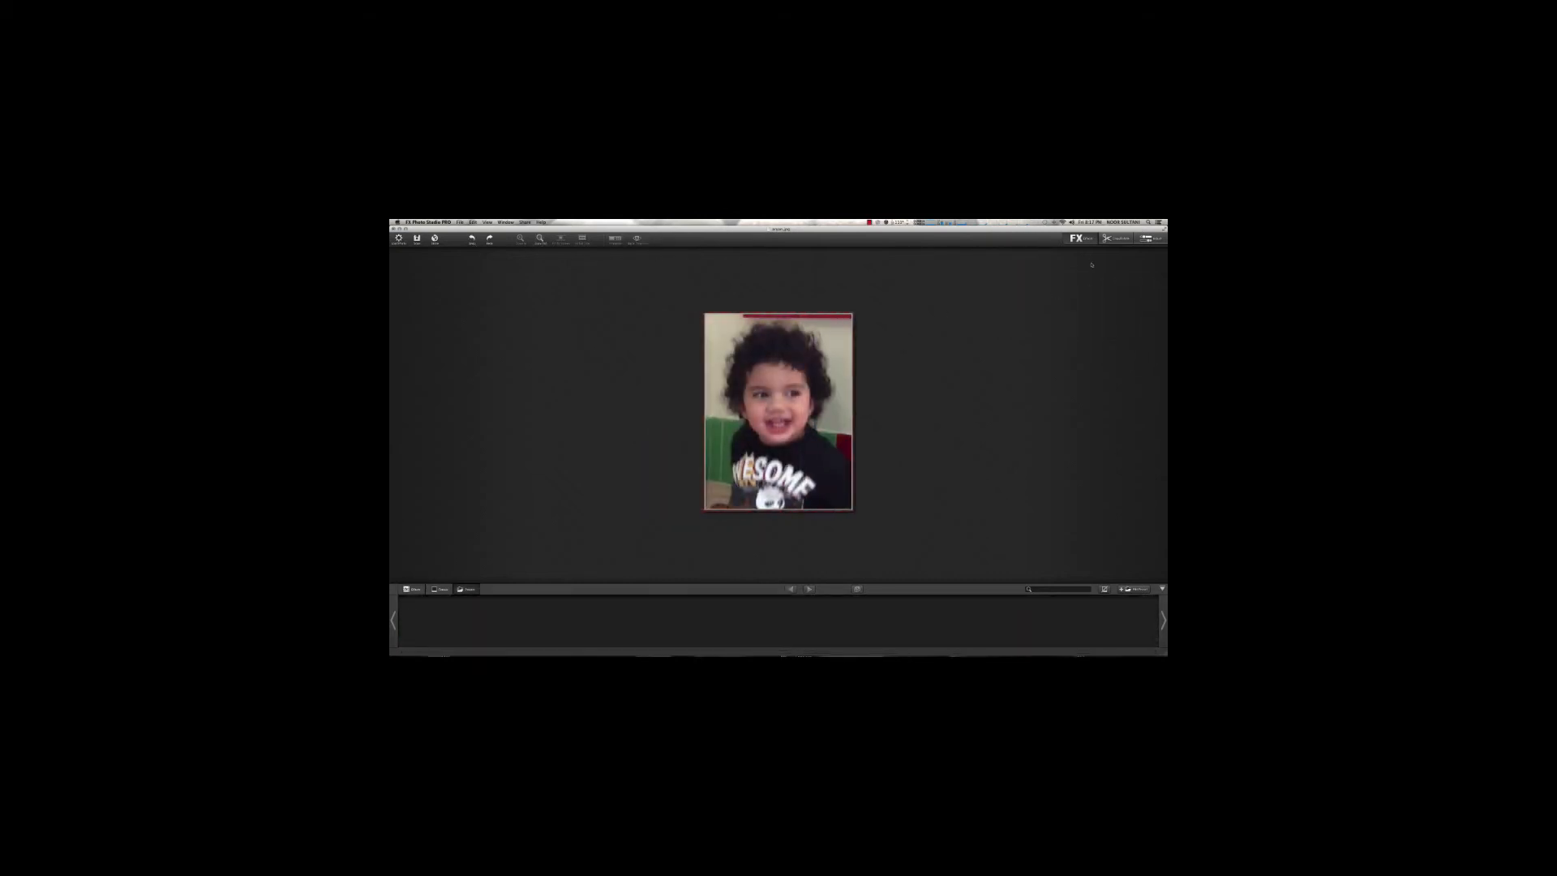
# Start cropping the photo, trim the crop area slightly at the upper edge and constrain the crop proportions to 1:1
pyautogui.click(1116, 238)
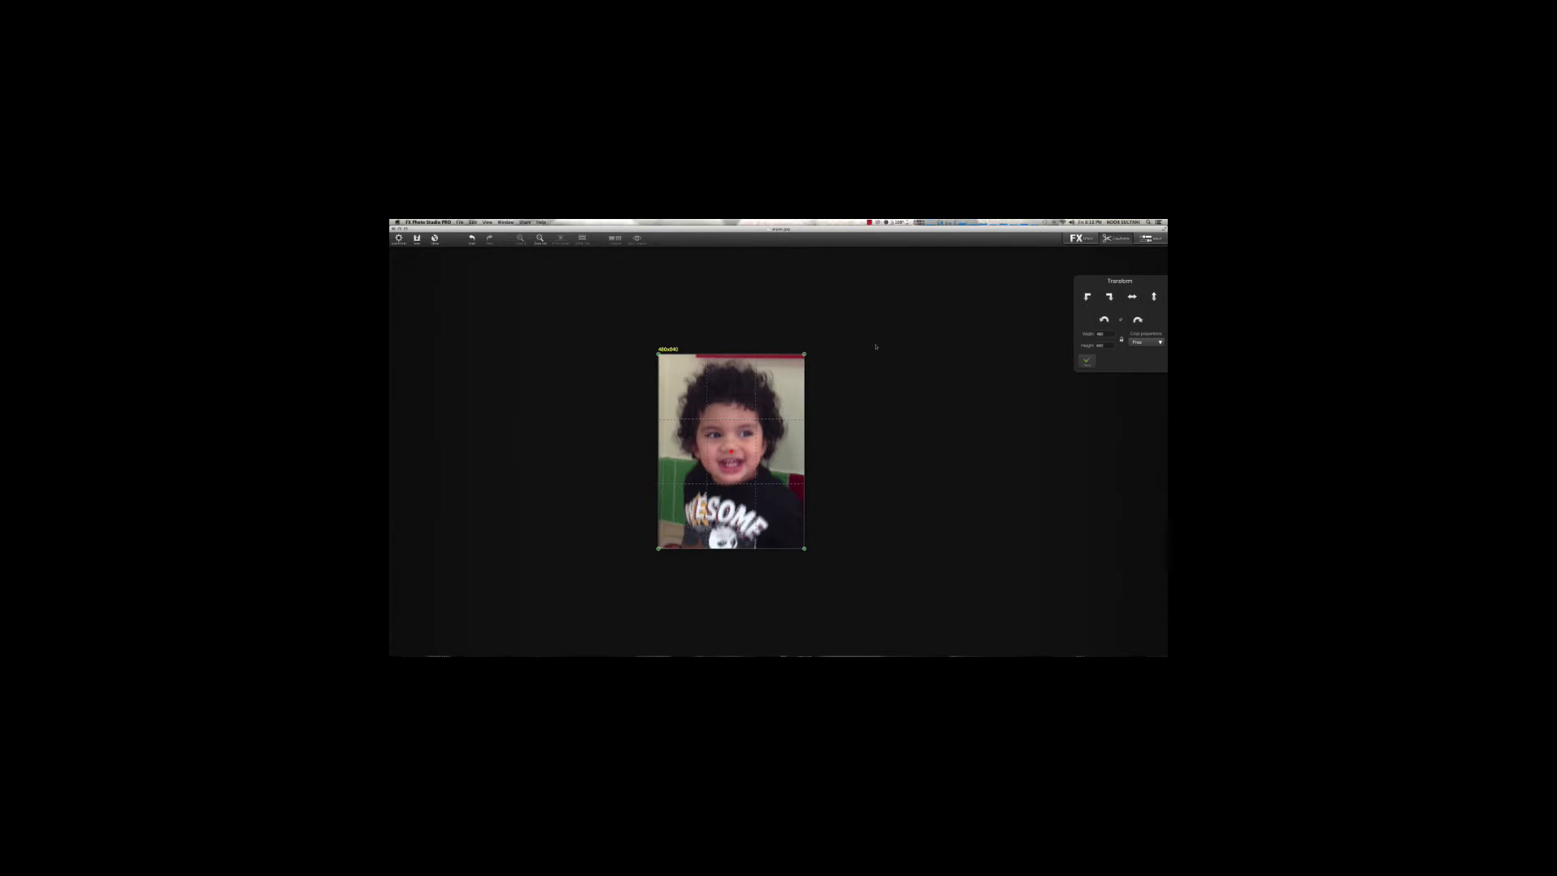
pyautogui.moveTo(805, 353); pyautogui.dragTo(804, 357)
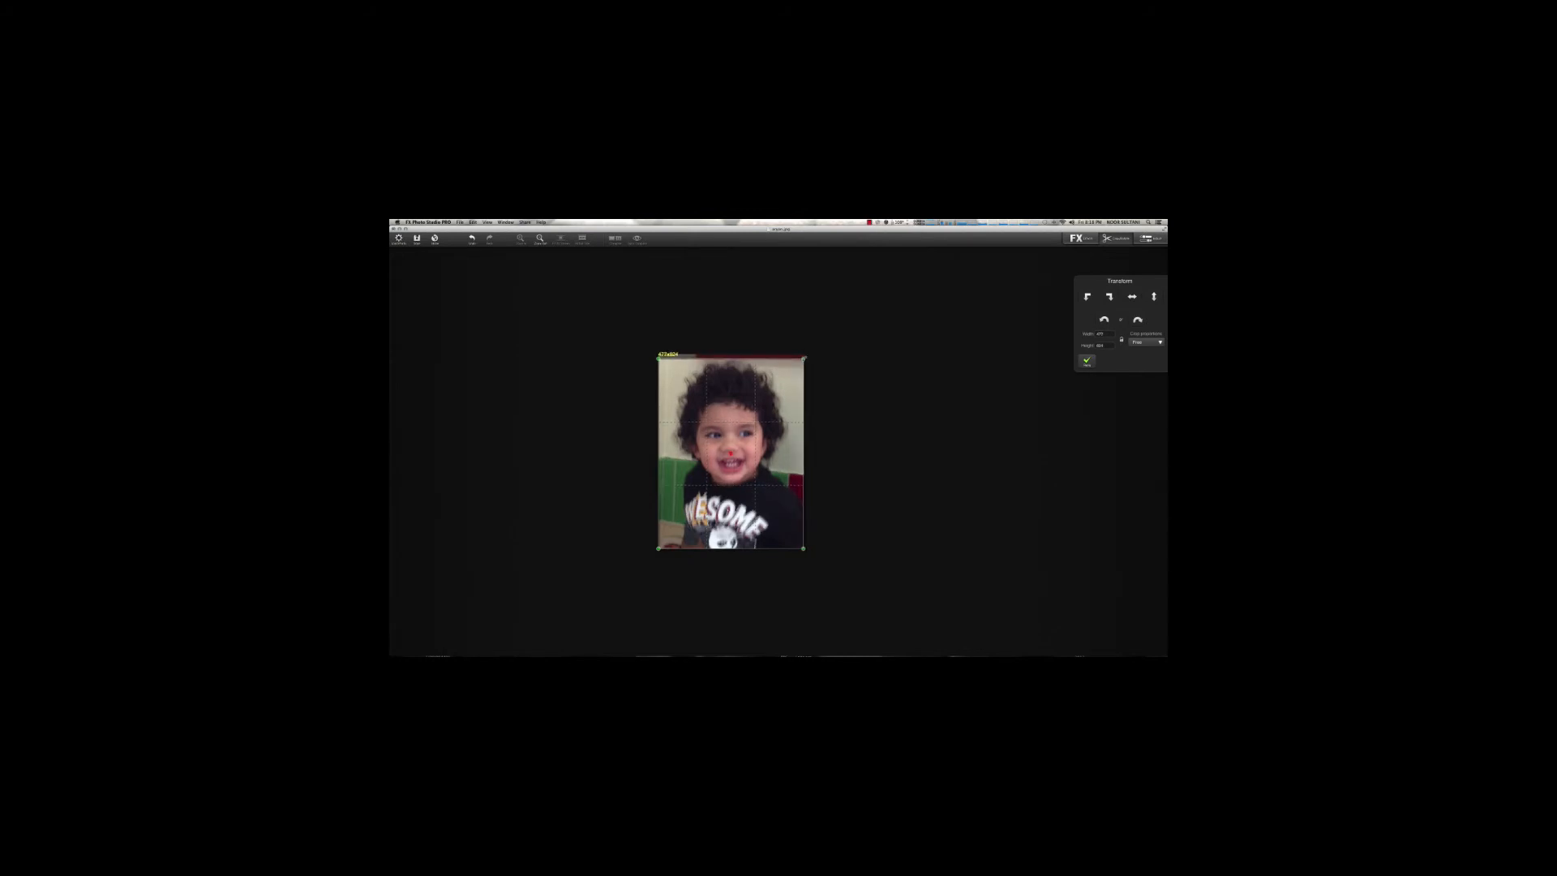
pyautogui.click(1160, 342)
pyautogui.click(1159, 362)
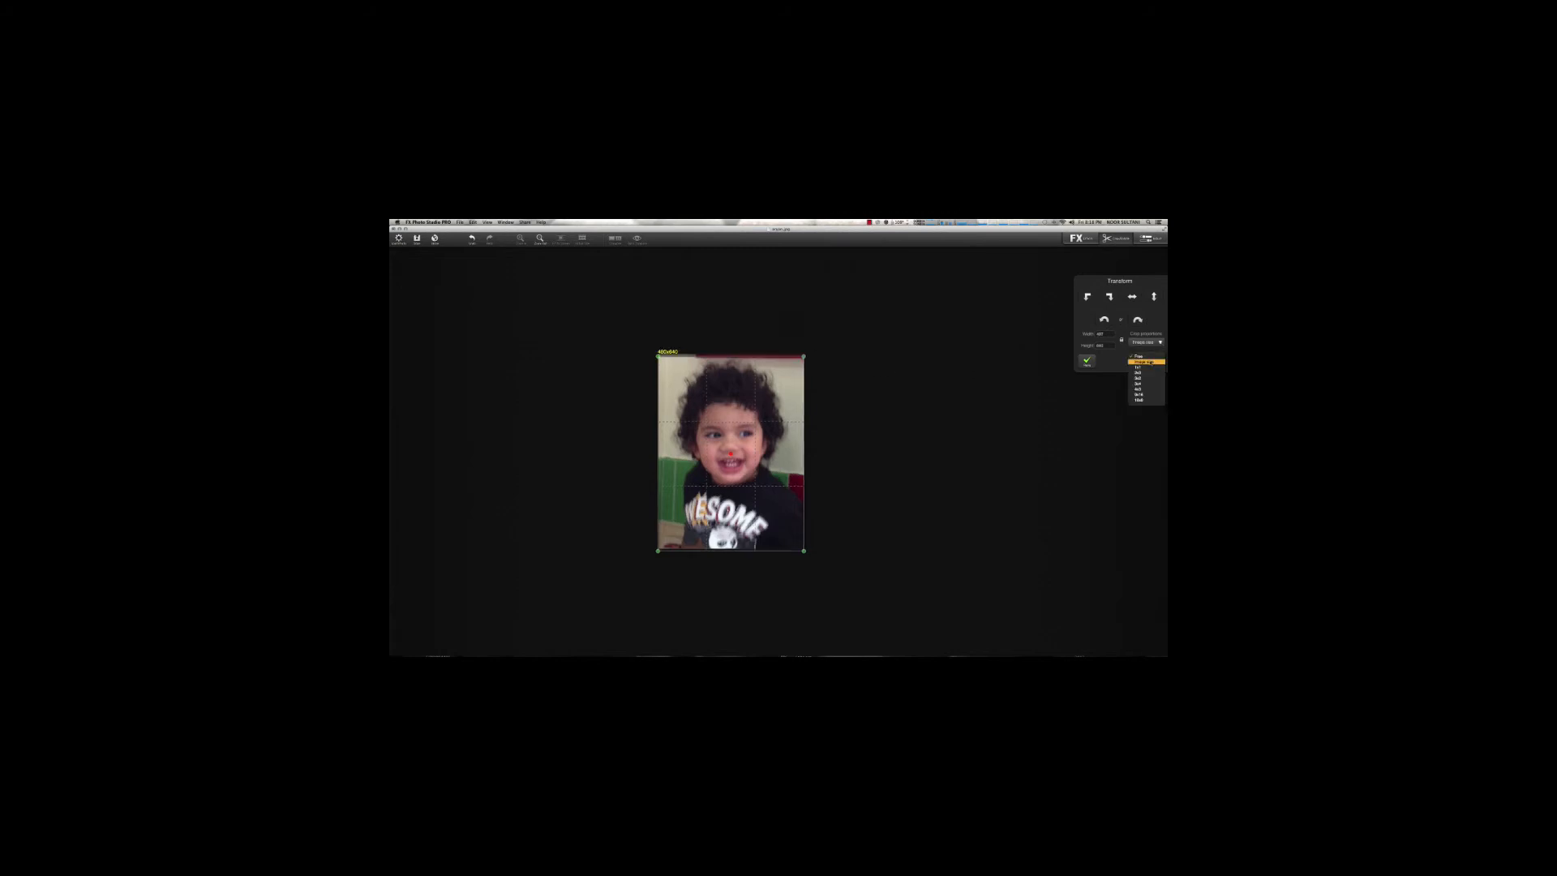
pyautogui.click(1156, 342)
pyautogui.click(1148, 366)
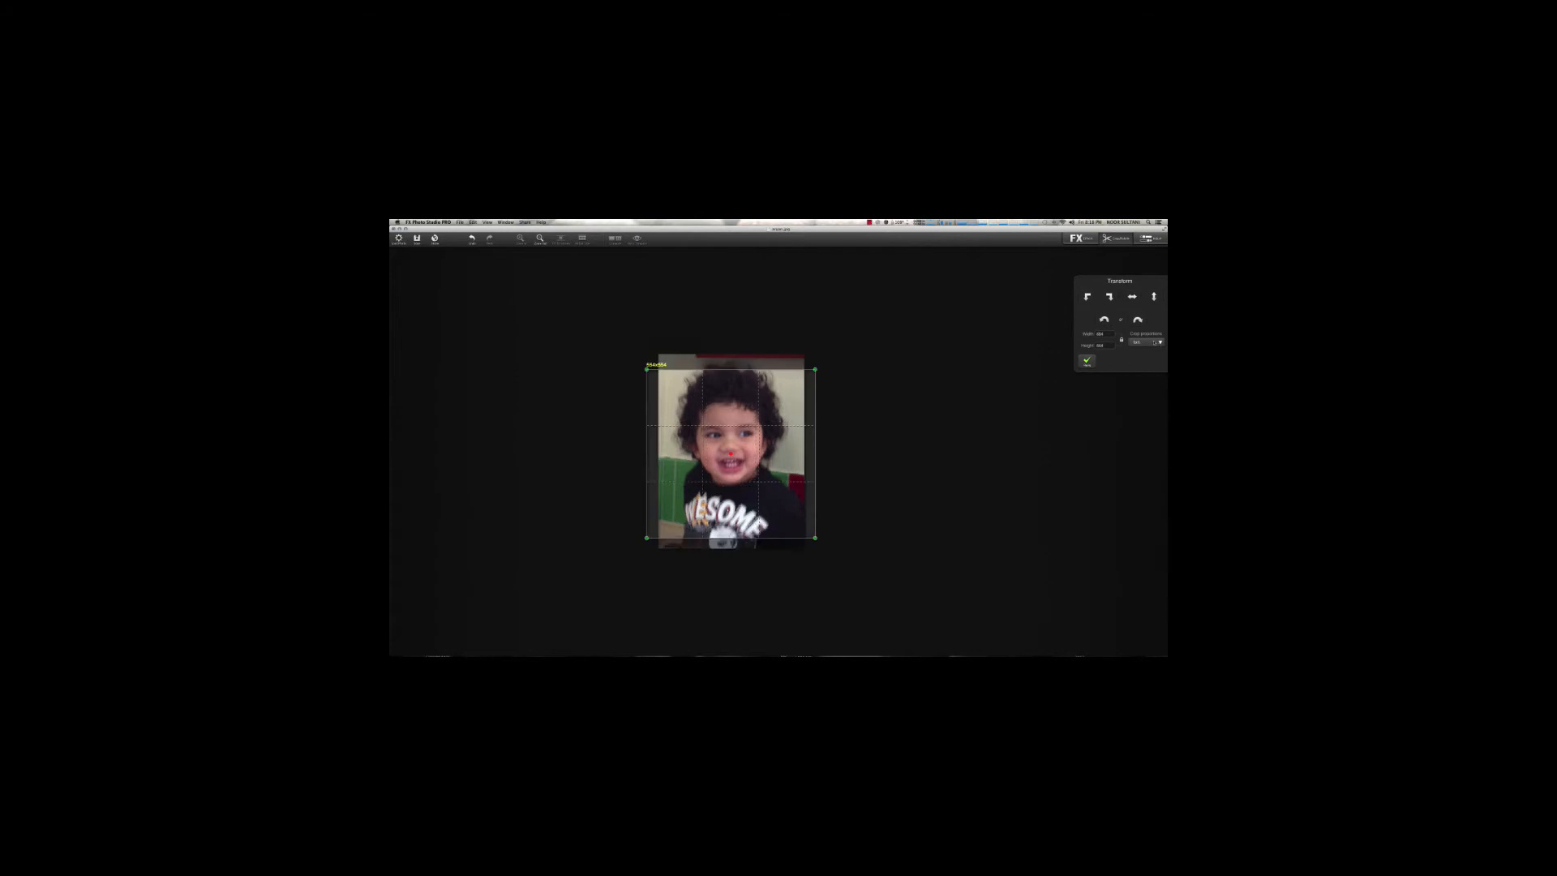
# Try the 2:3 and 3:2 crop proportions on the photo
pyautogui.click(1157, 342)
pyautogui.click(1146, 379)
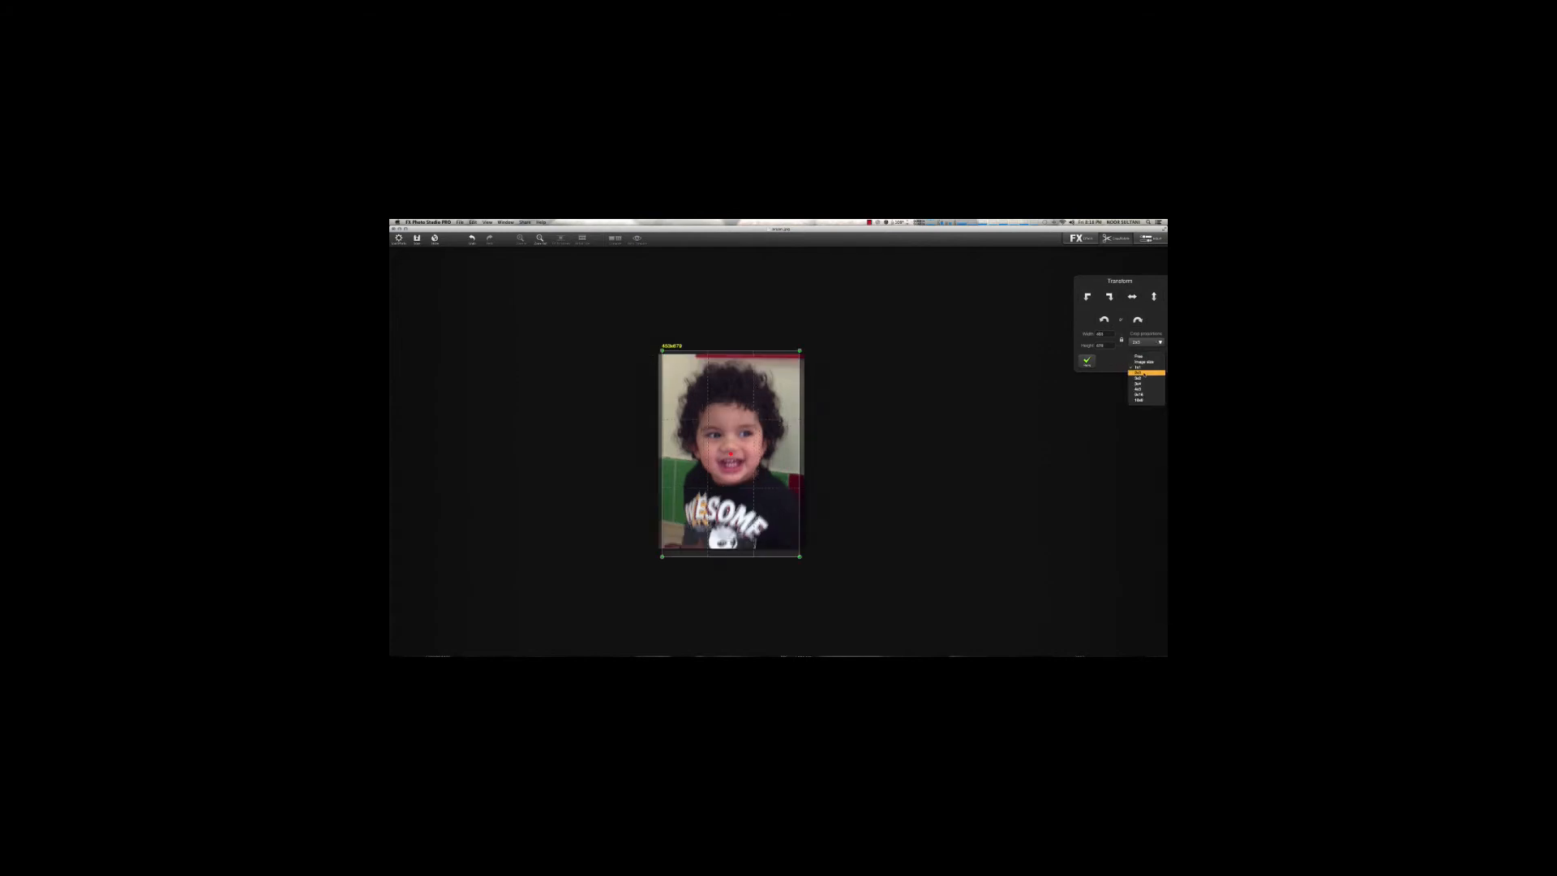
pyautogui.click(1158, 342)
pyautogui.click(1143, 378)
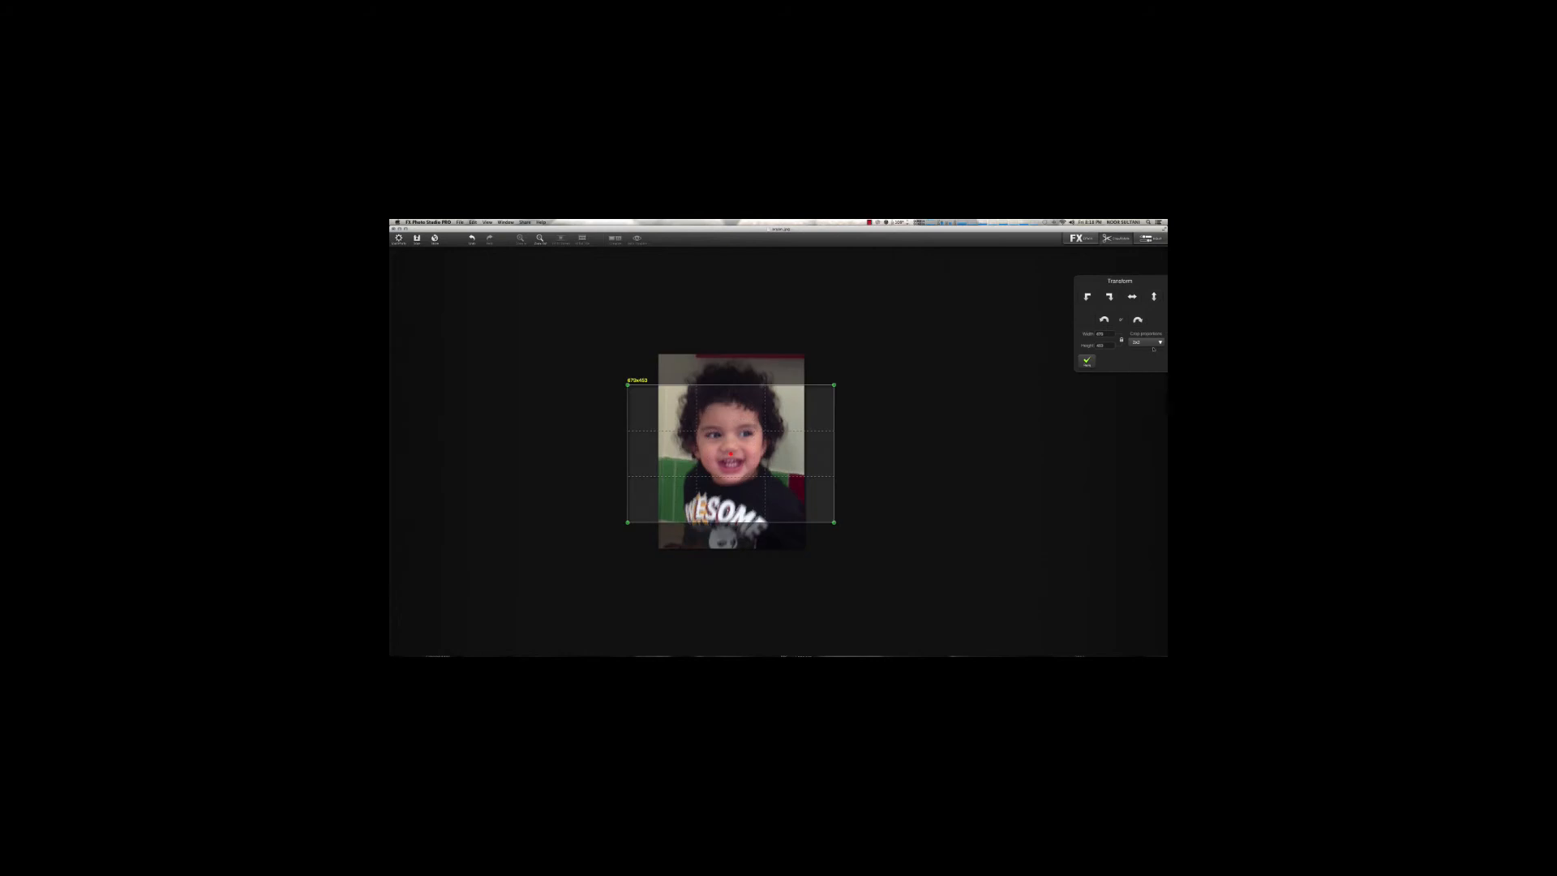
# Constrain the crop to 3:4, pull its upper corner slightly inward to trim the photo's top edge and apply the crop
pyautogui.click(1149, 344)
pyautogui.click(1144, 383)
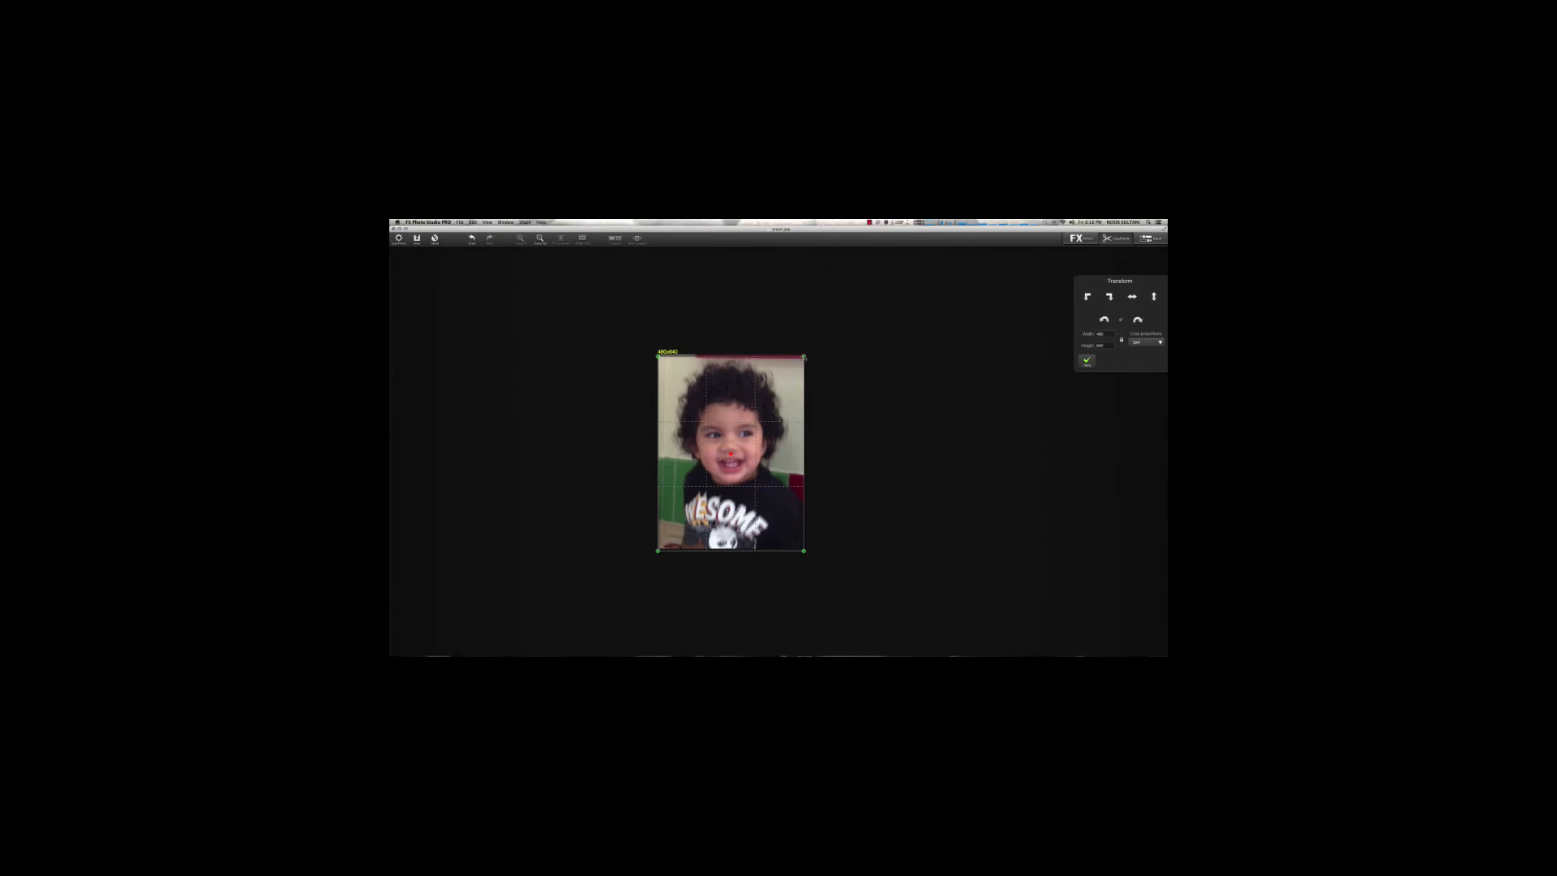
pyautogui.moveTo(804, 355); pyautogui.dragTo(809, 360)
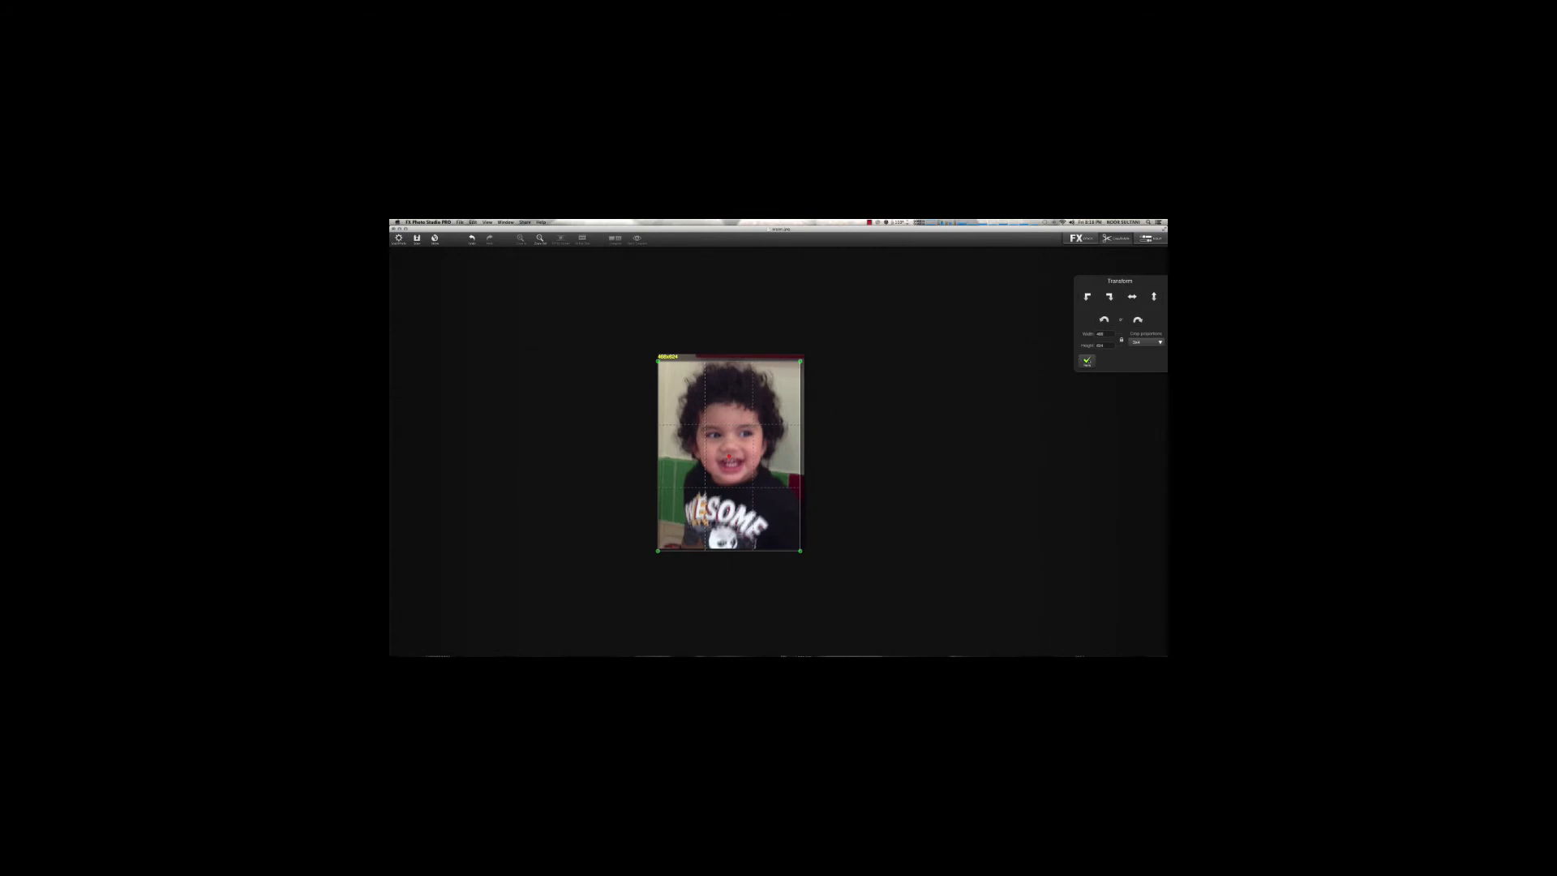
pyautogui.click(1087, 360)
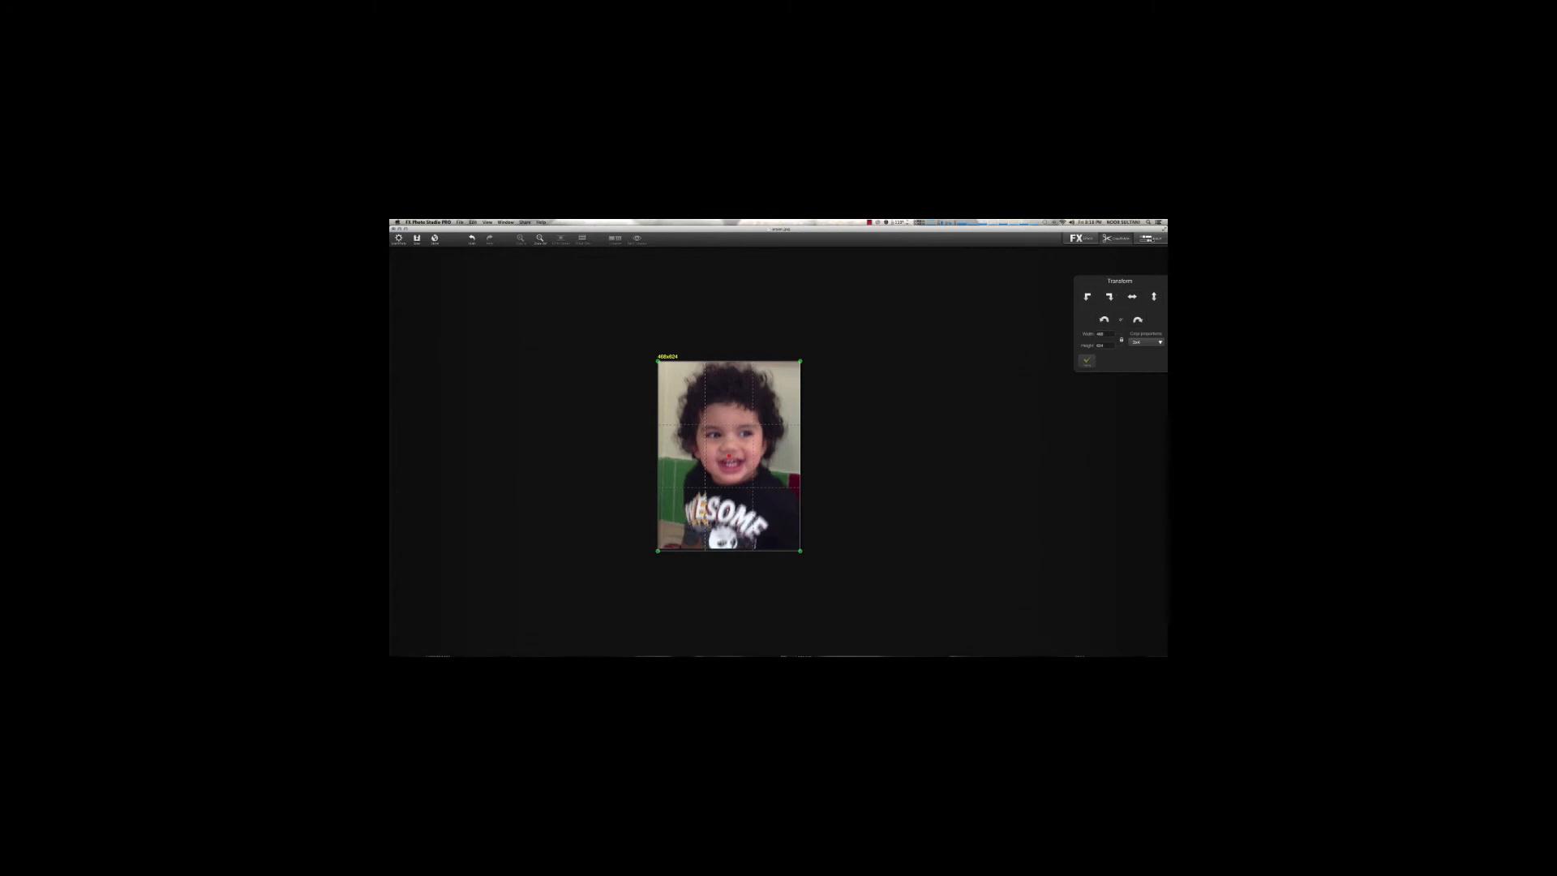
# Open the image adjustments, try a warmer temperature on the cropped photo and bring the temperature back to about neutral
pyautogui.click(1151, 240)
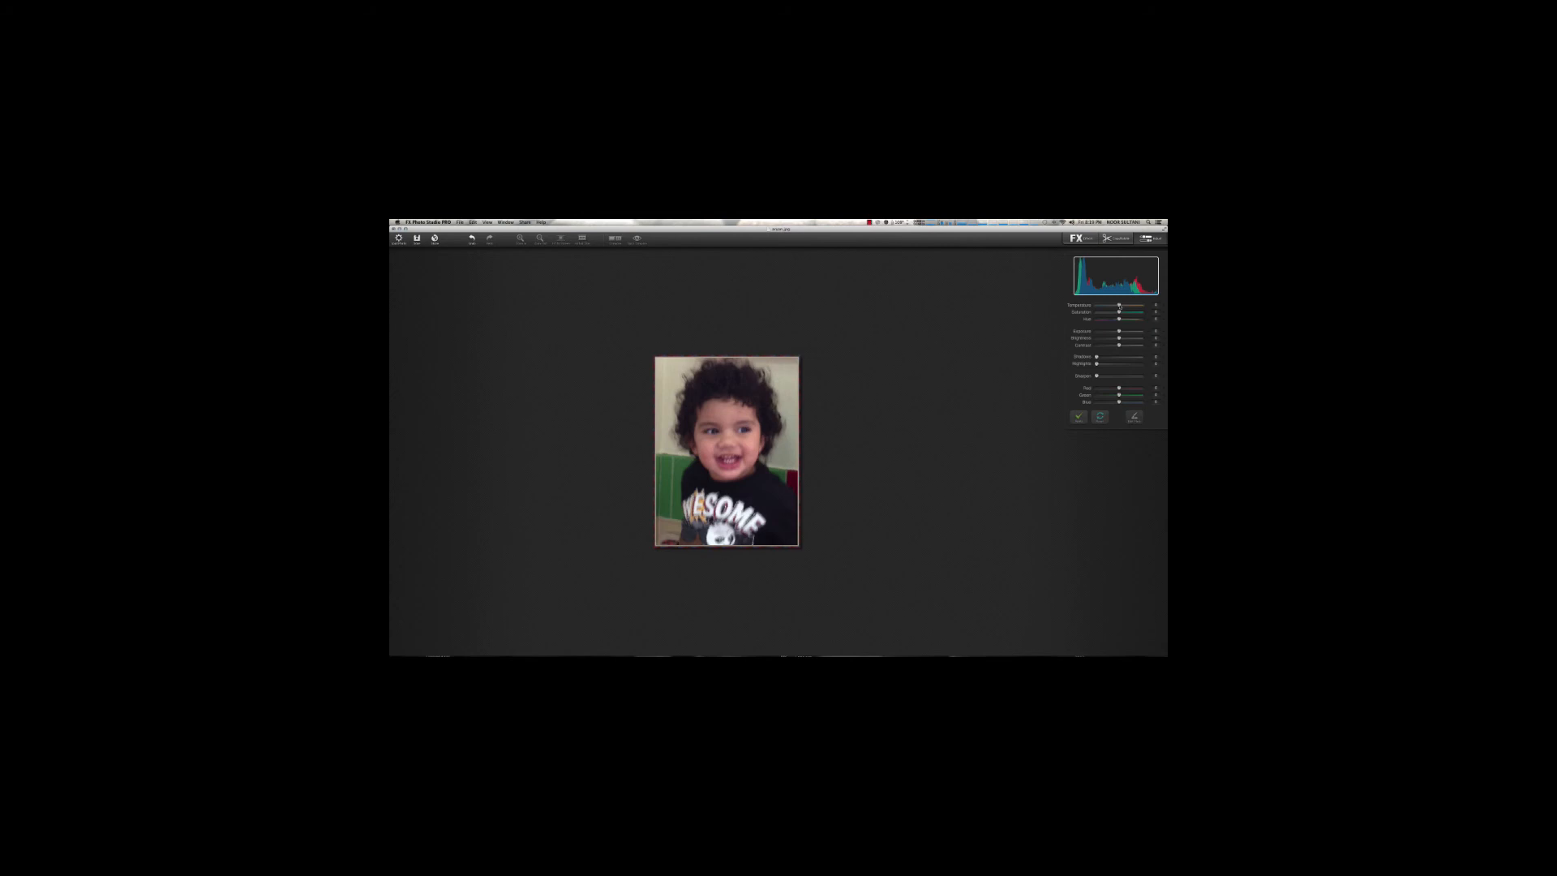
pyautogui.moveTo(1118, 305); pyautogui.dragTo(1130, 304)
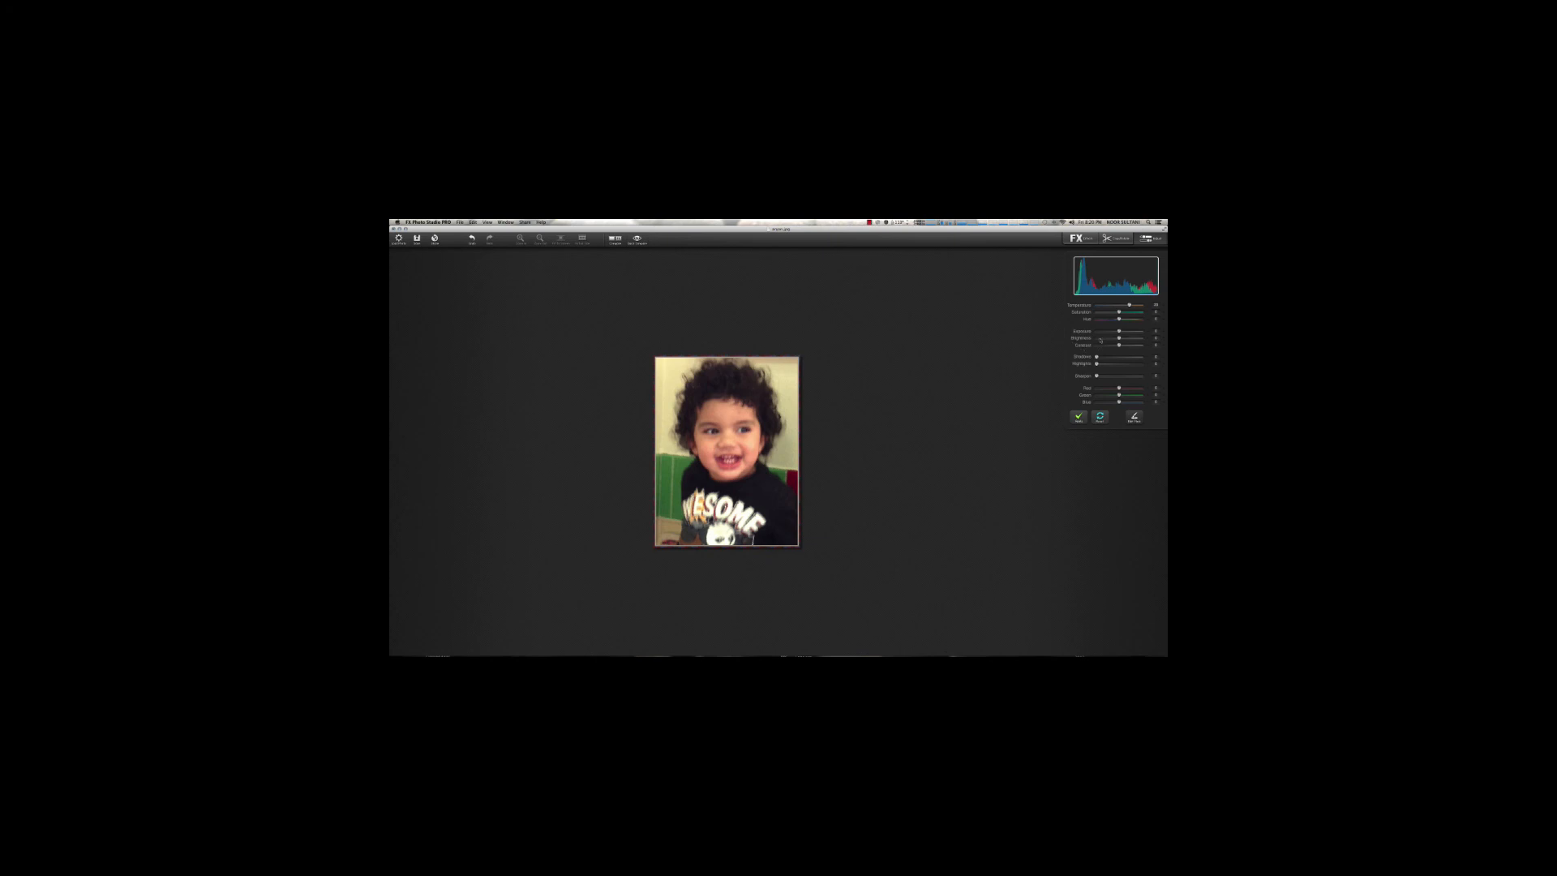
pyautogui.moveTo(1129, 305); pyautogui.dragTo(1119, 315)
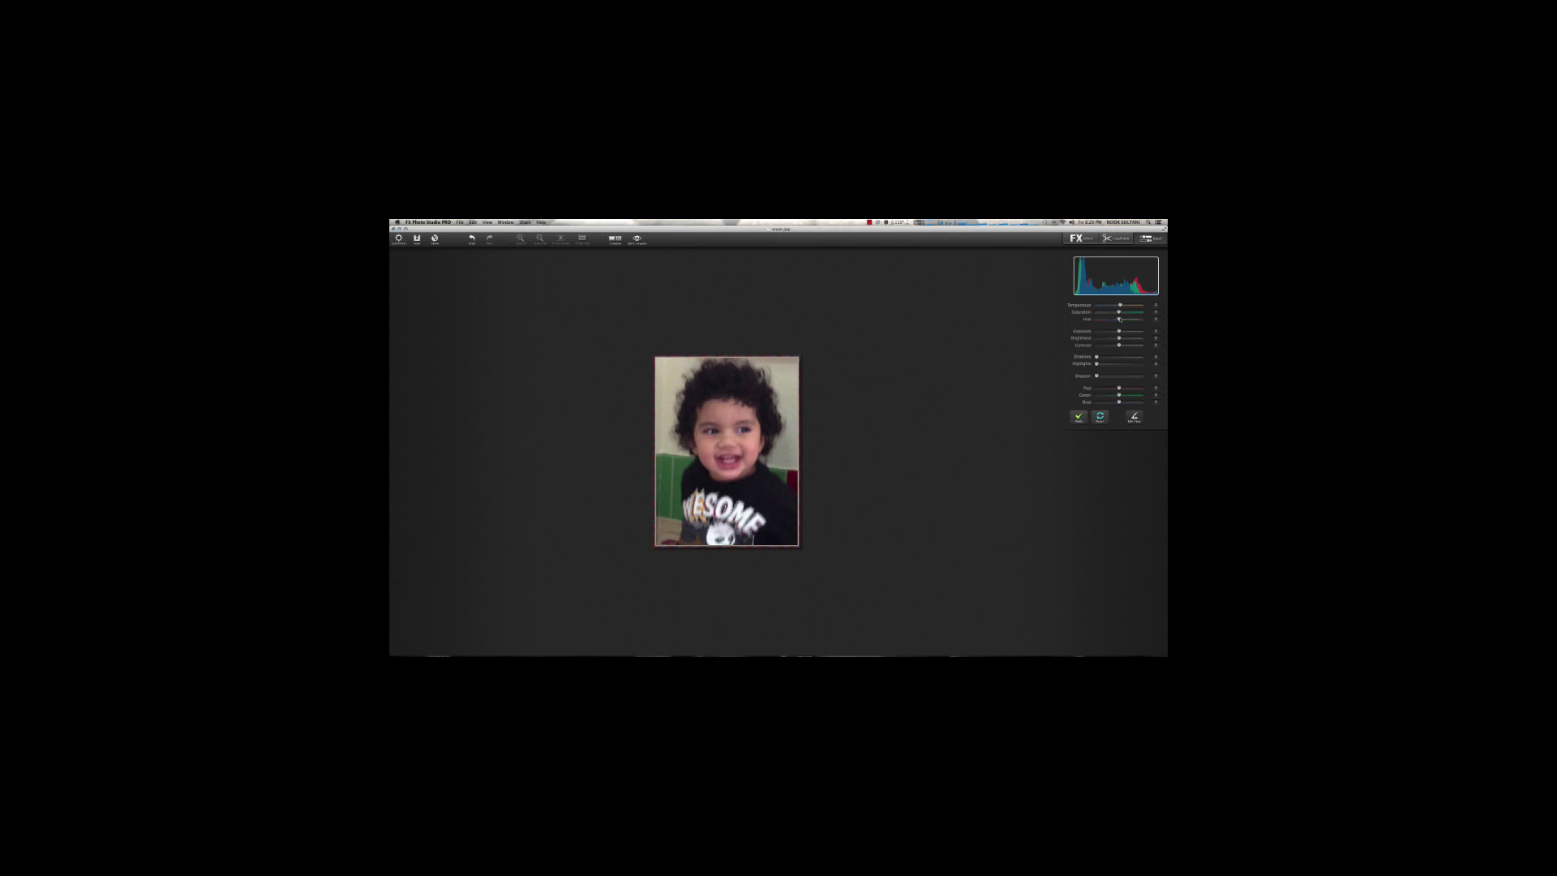
# Slightly raise the photo's hue and contrast, and increase its shadows, highlights and sharpness a little
pyautogui.moveTo(1119, 319); pyautogui.dragTo(1121, 318)
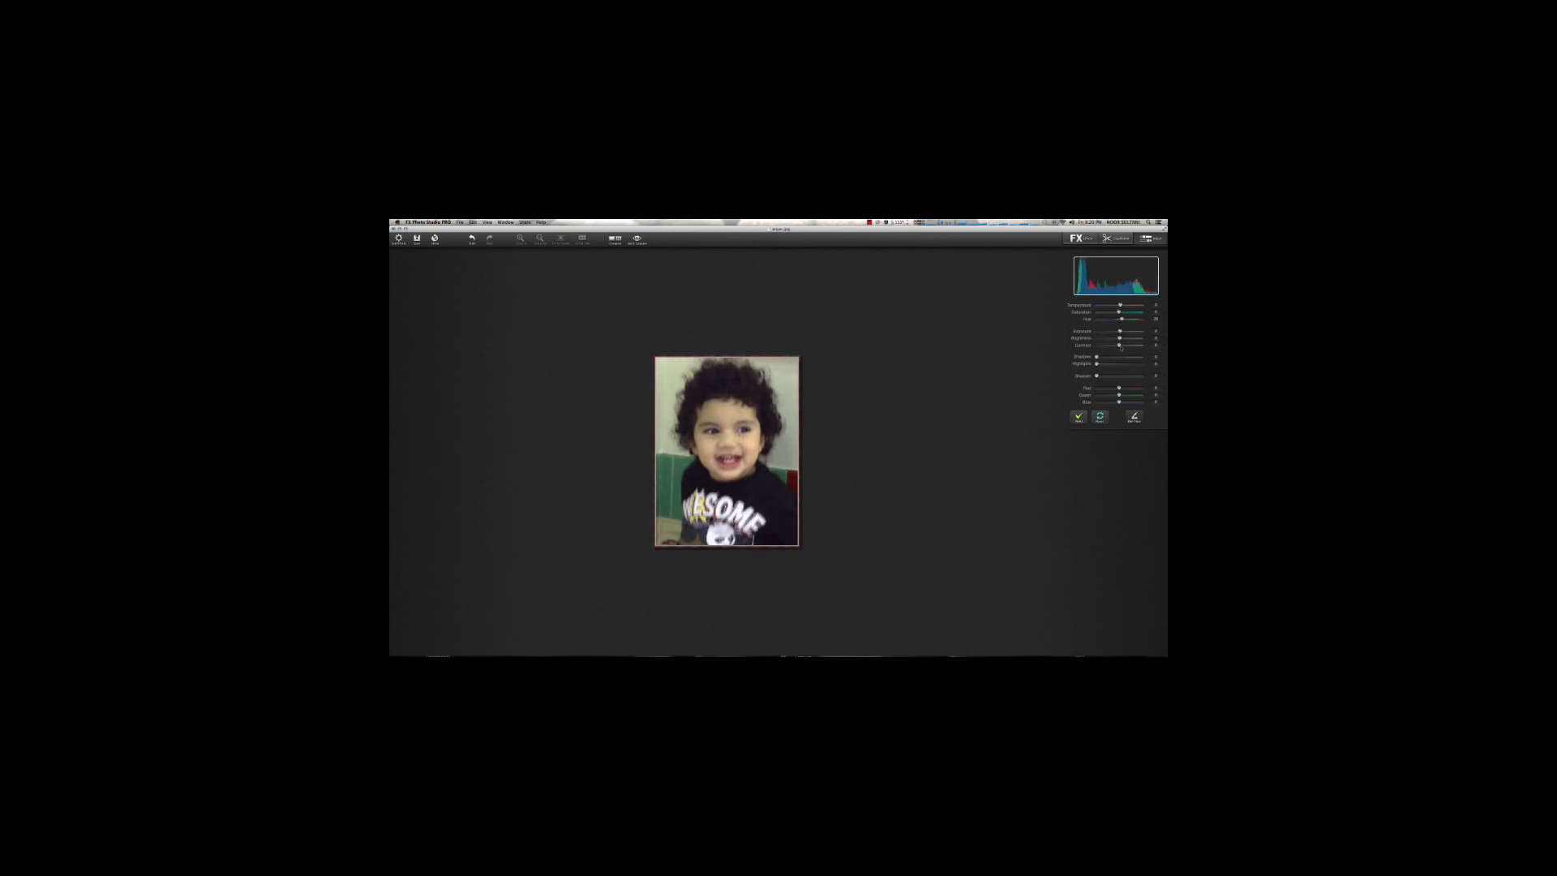
pyautogui.click(1122, 346)
pyautogui.moveTo(1098, 357); pyautogui.dragTo(1100, 375)
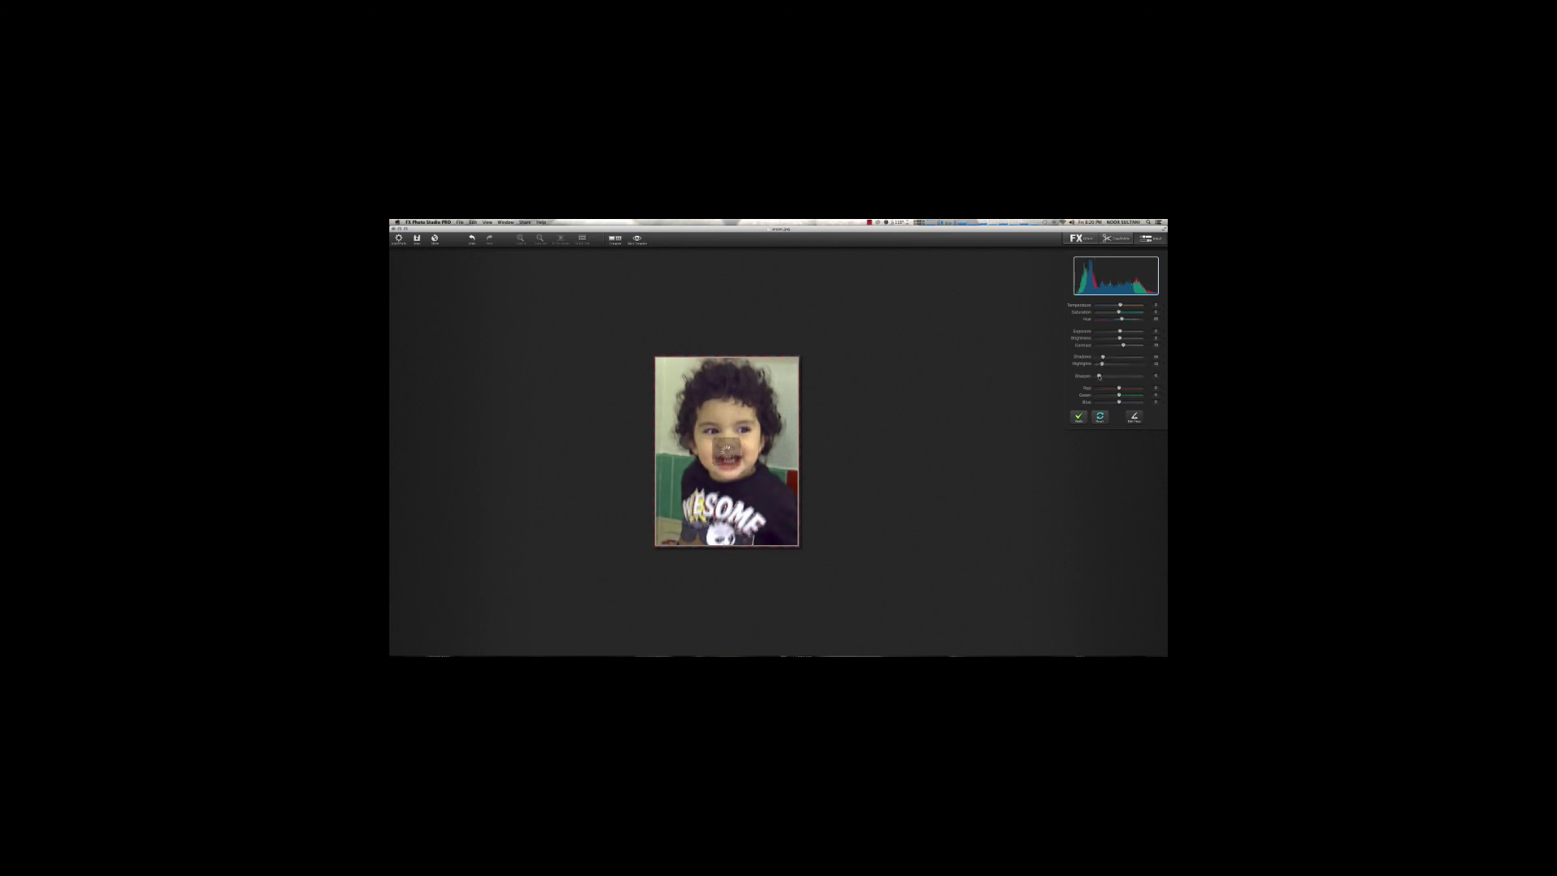